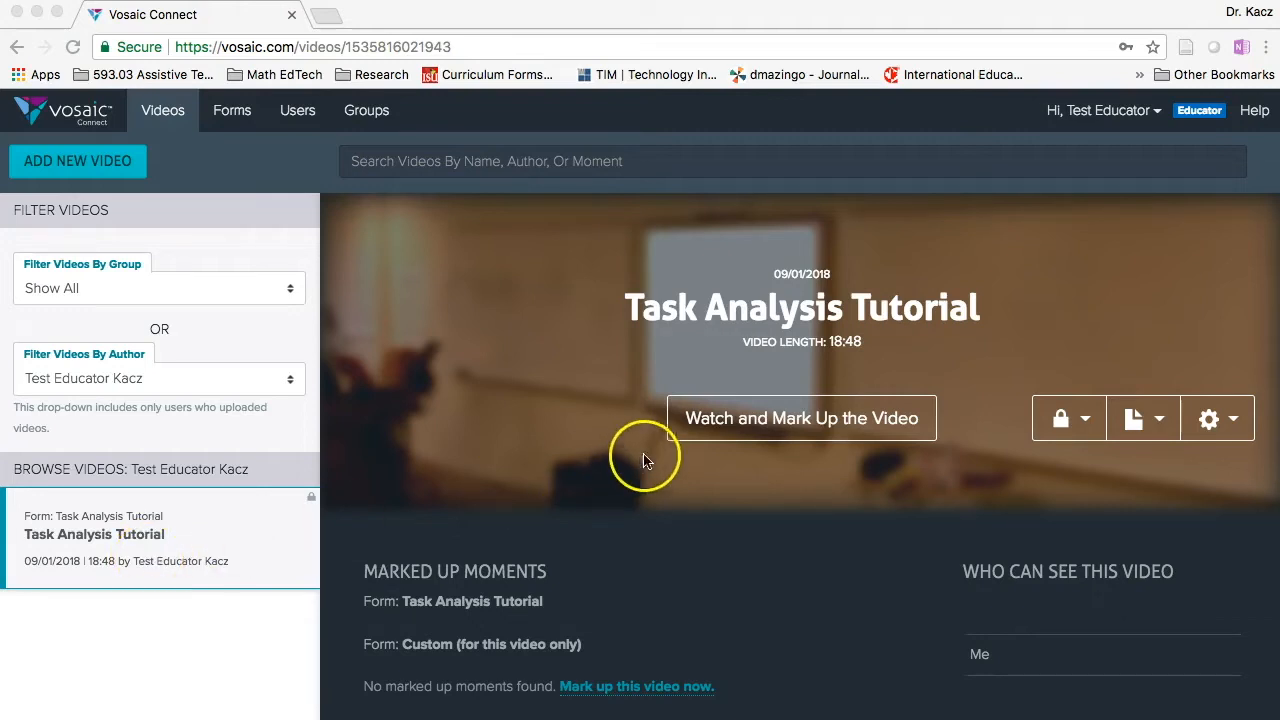
Open the Task Analysis Tutorial video for watching and marking up.
left_click(780, 427)
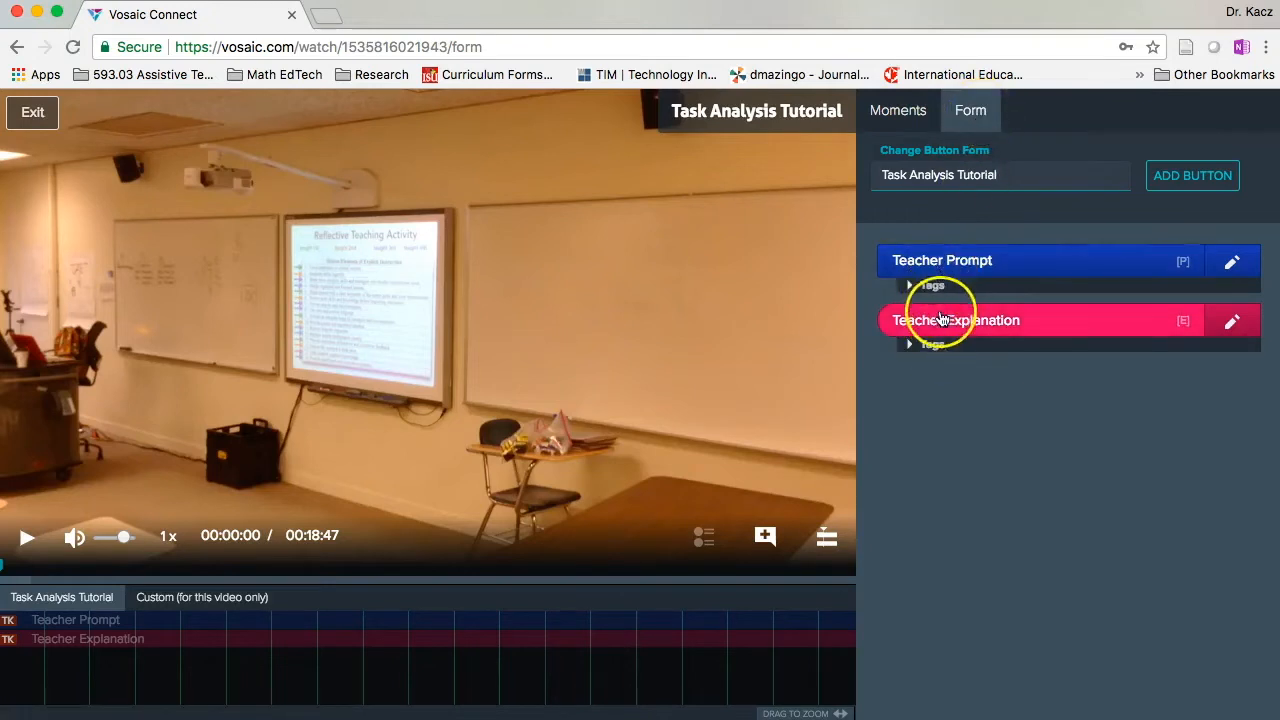
left_click(906, 116)
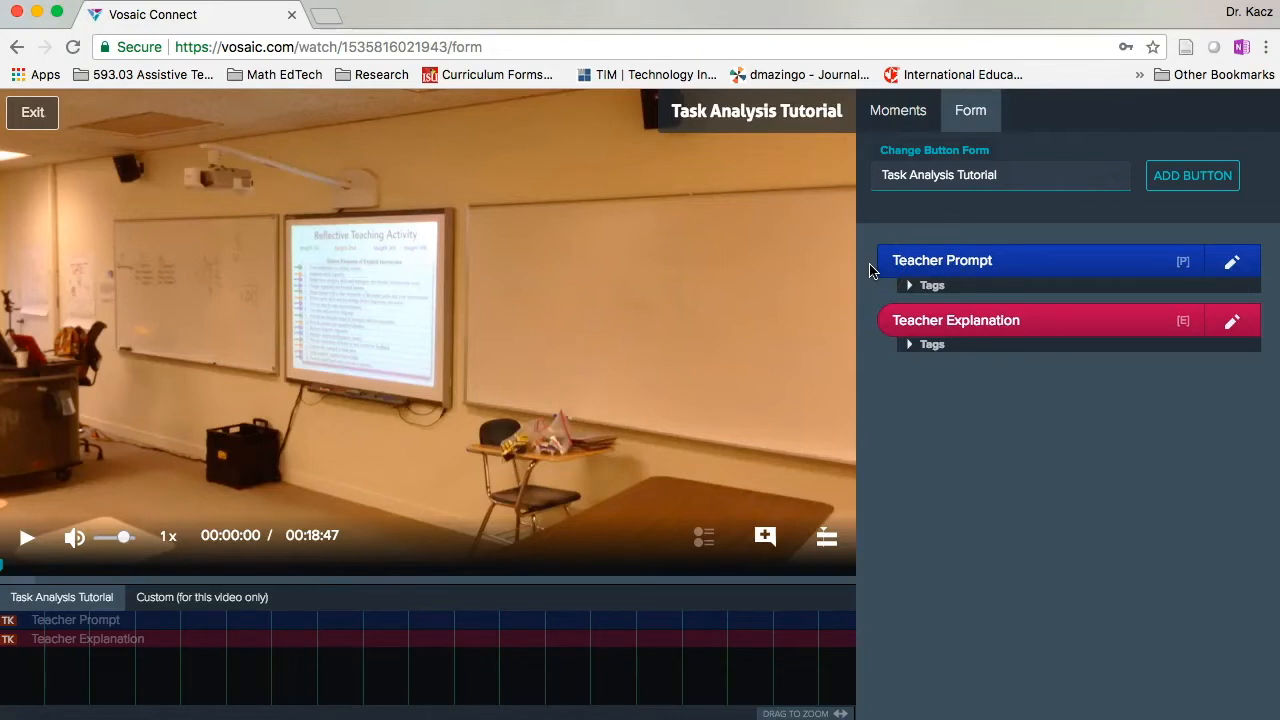
Review the Teacher Prompt button's lead time and lag time settings, and close them without changes.
left_click(1234, 266)
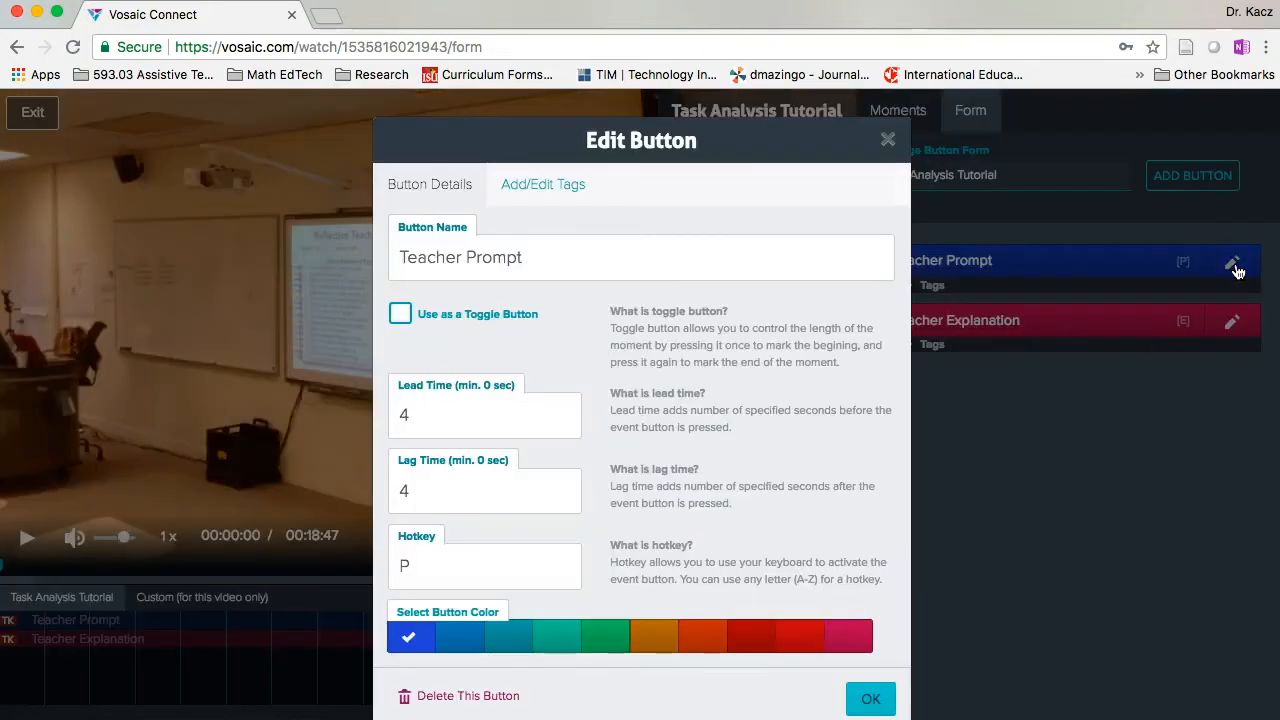
left_click(405, 423)
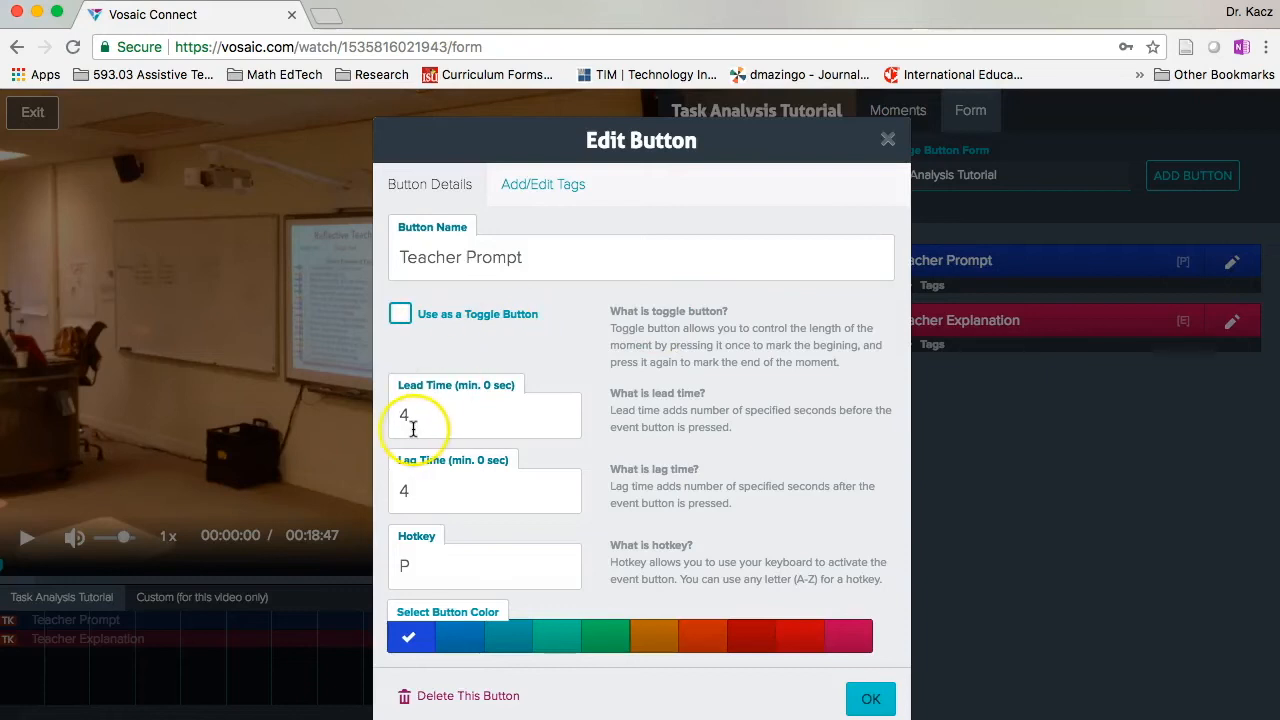
left_click(414, 486)
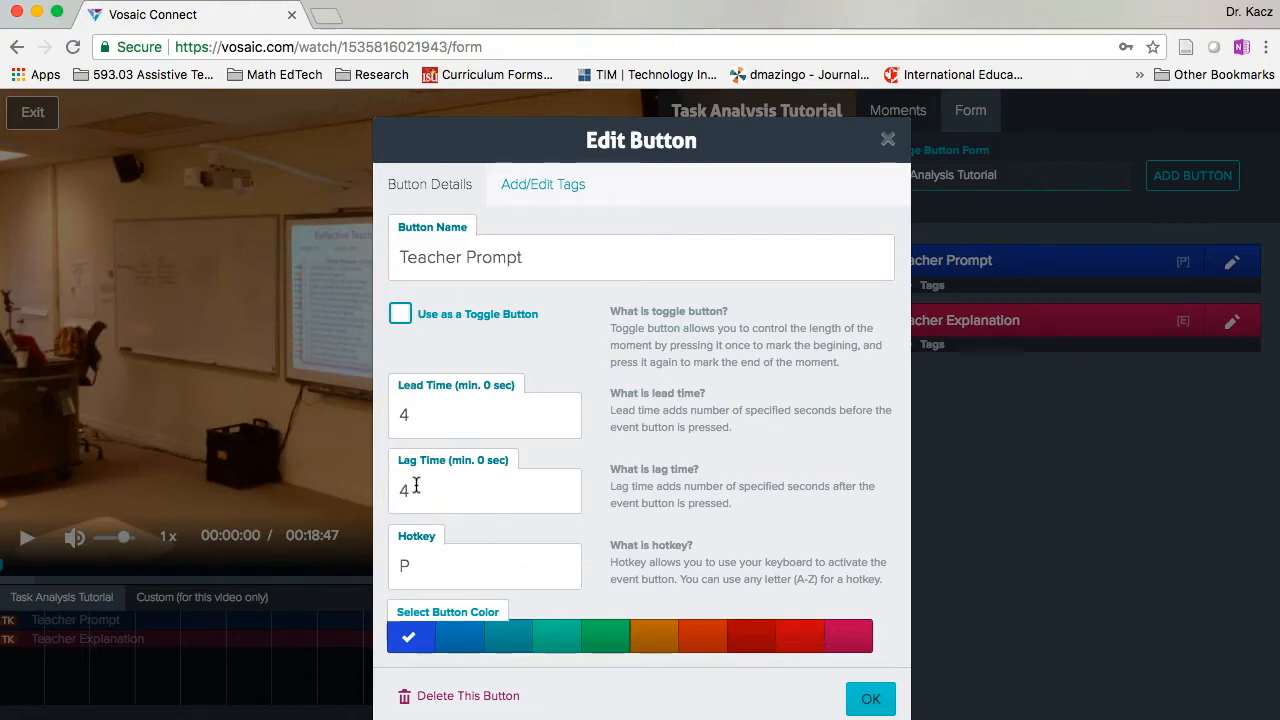
left_click(870, 698)
left_click(1008, 440)
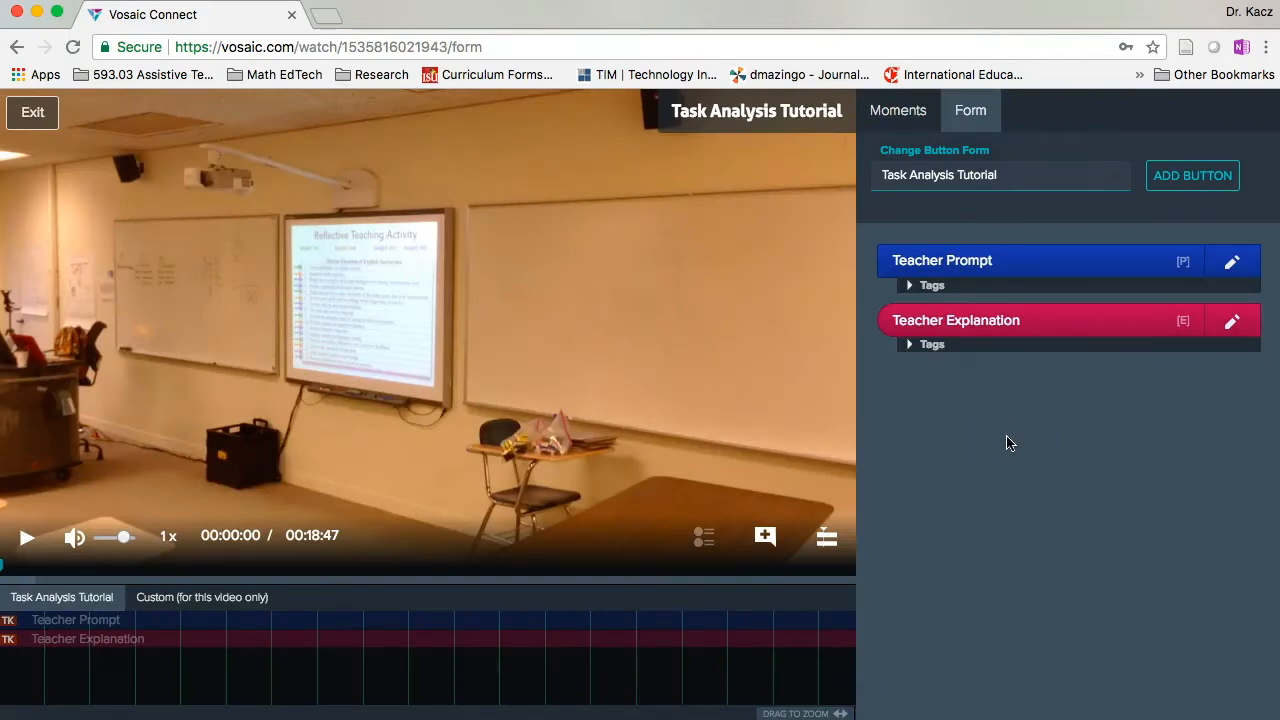
Play the video from about 05:25, mark a Teacher Prompt moment, and pause playback.
left_click(981, 280)
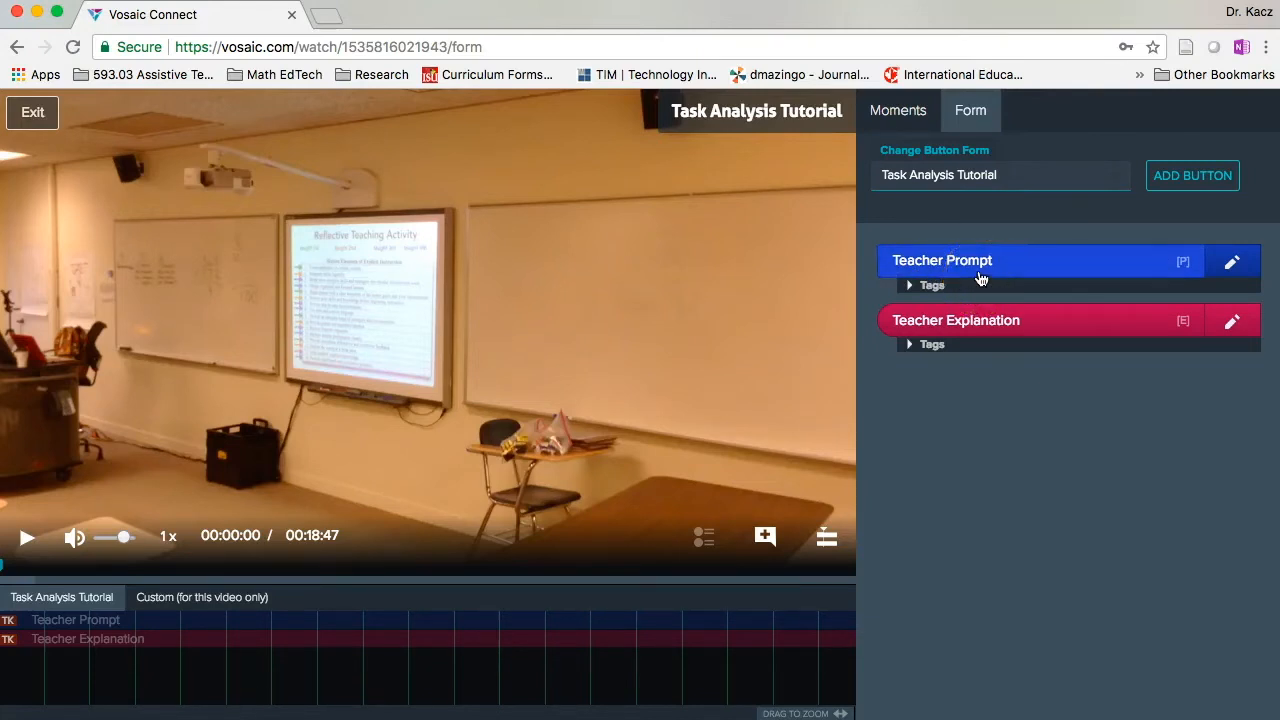
left_click(981, 279)
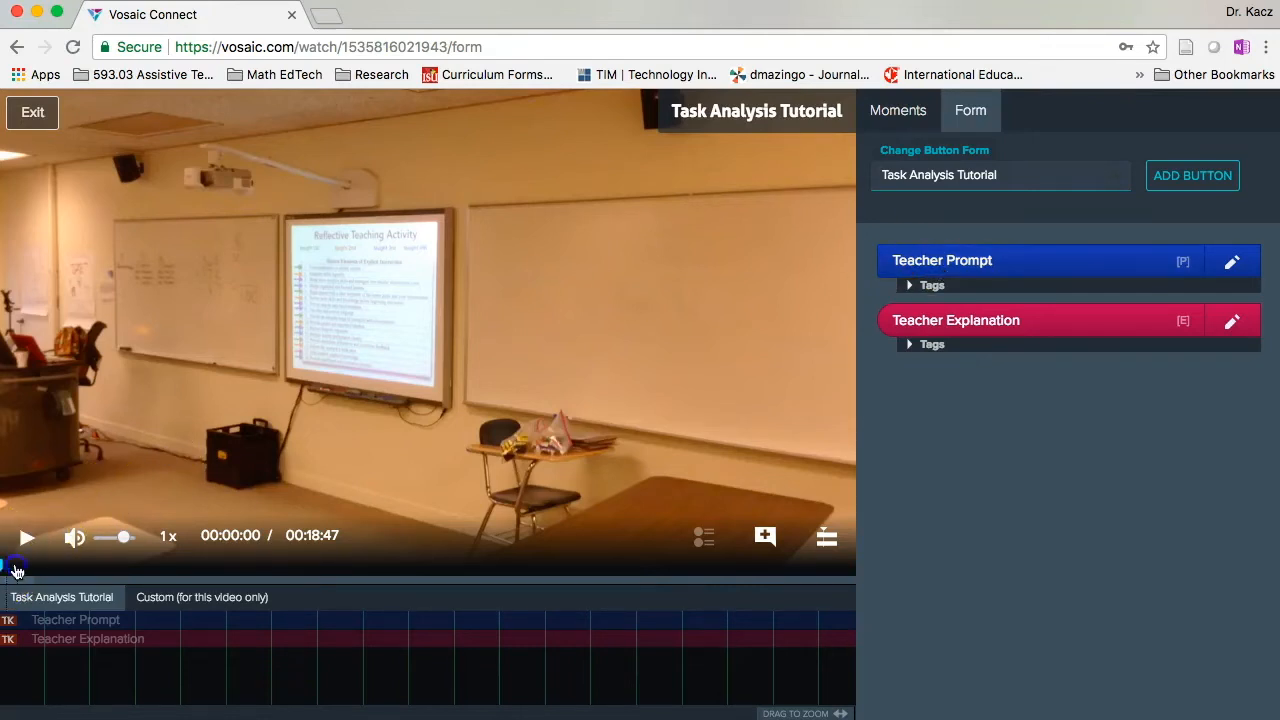
left_click_drag(6, 574, 245, 592)
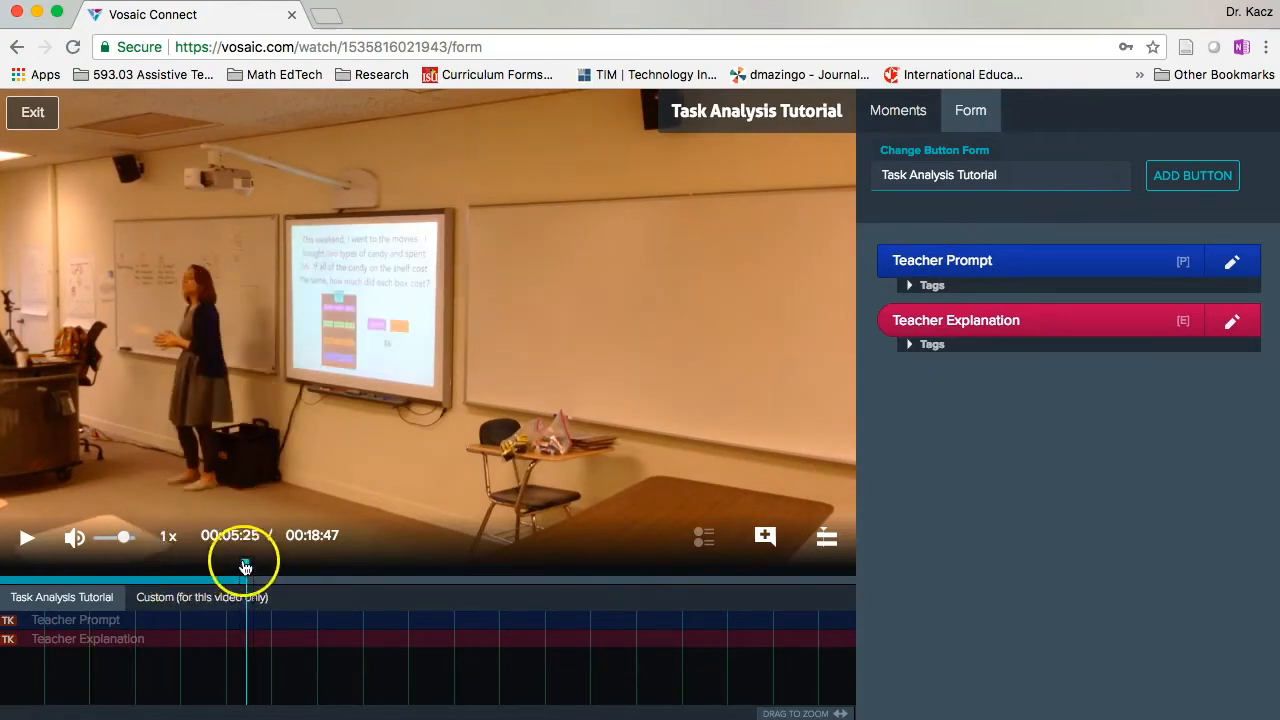
left_click(27, 538)
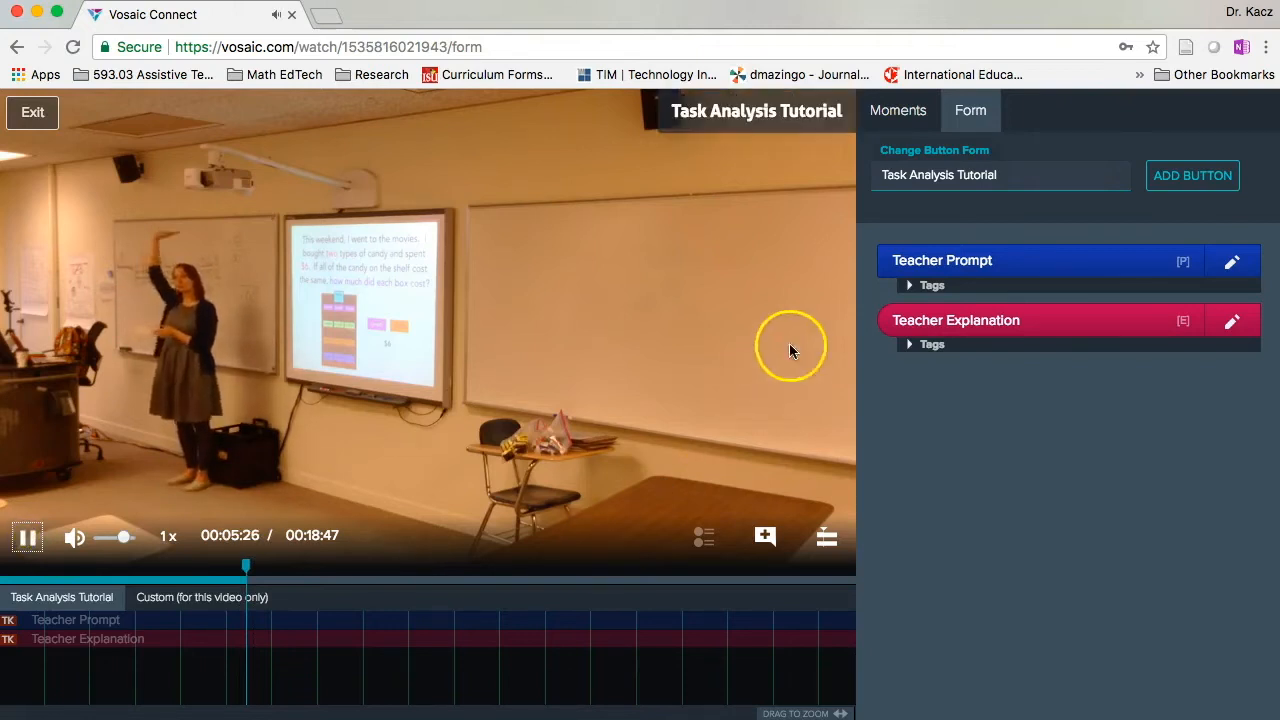
left_click(935, 266)
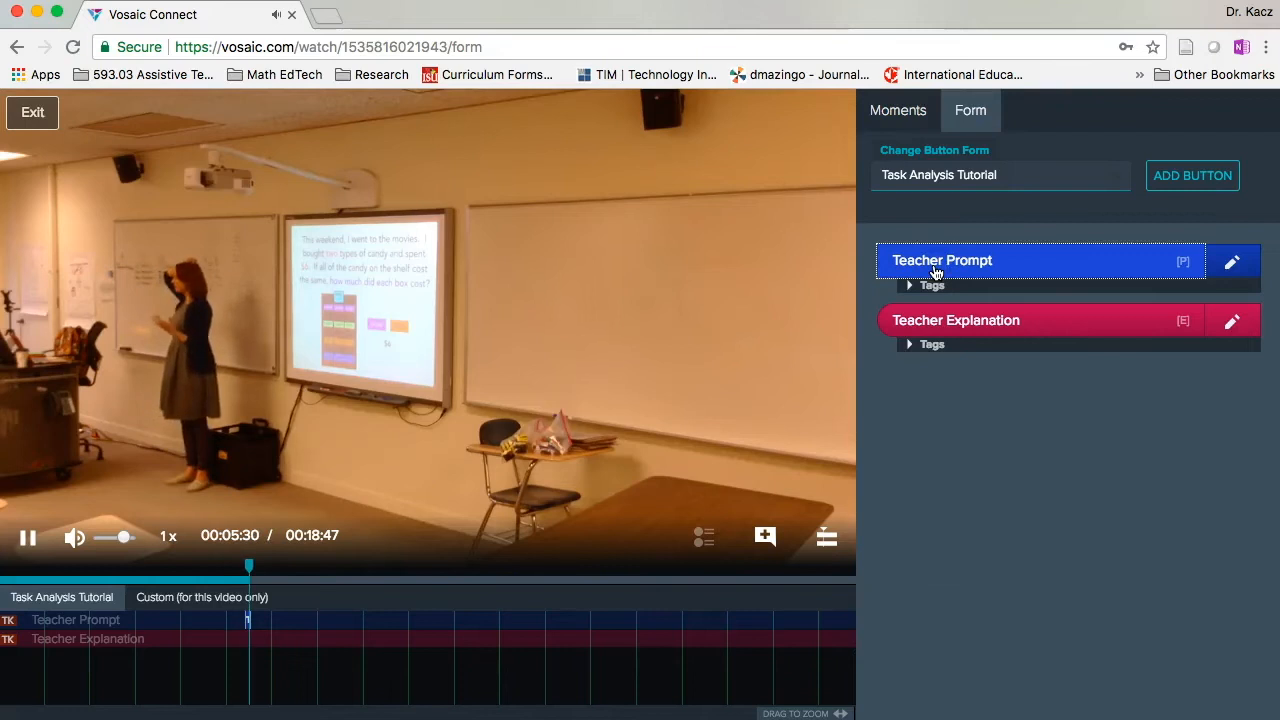
left_click(936, 266)
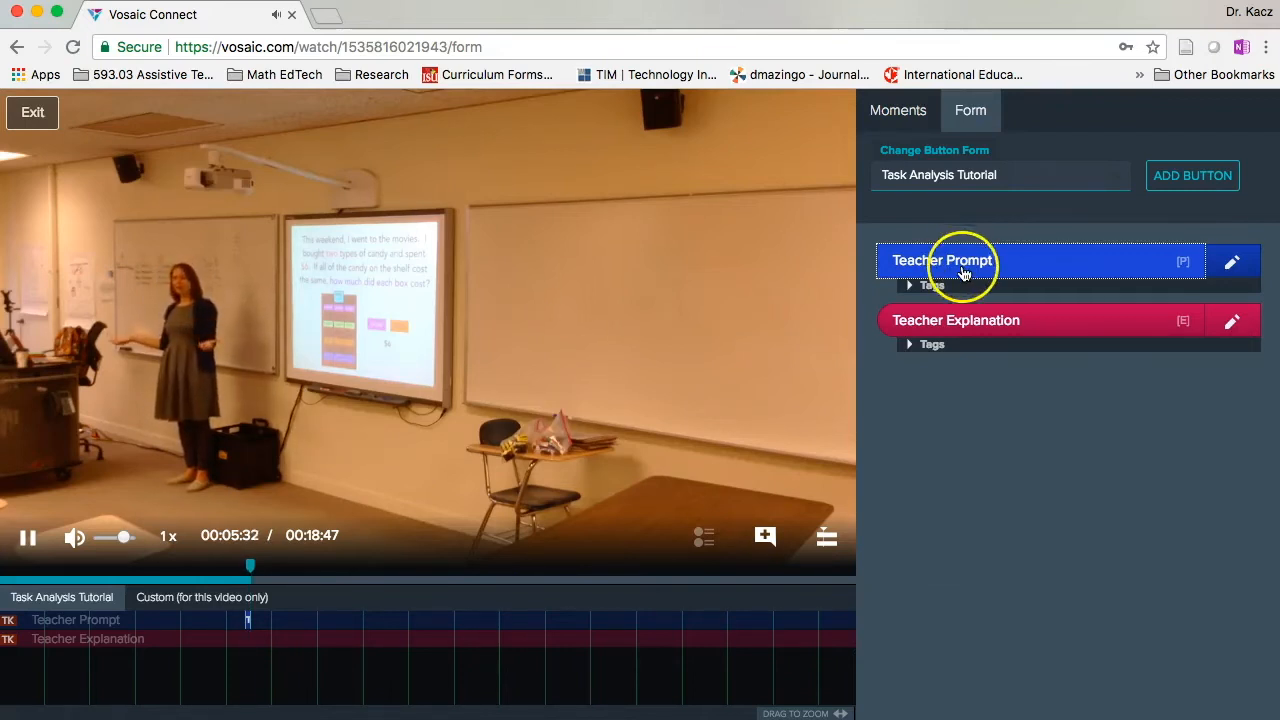
left_click(21, 550)
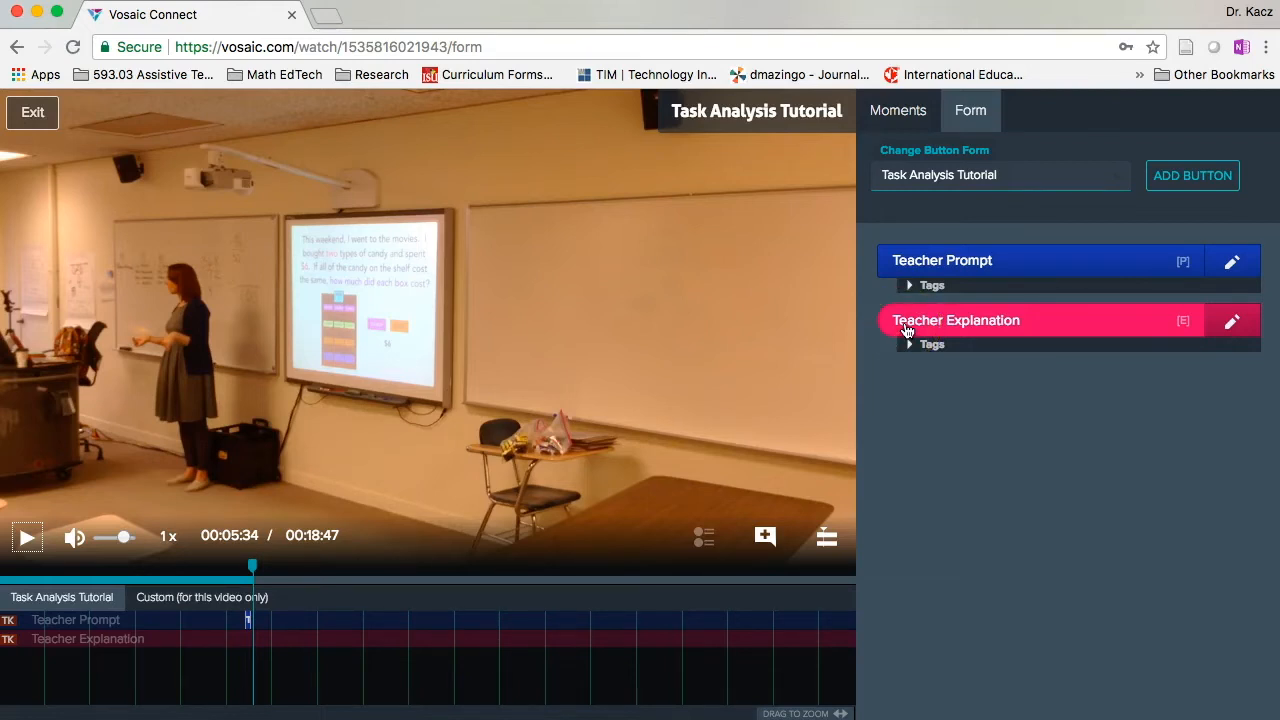
Resume playback and mark the start, at about 05:40, and the end of a Teacher Explanation moment, pausing the video when done.
left_click(28, 540)
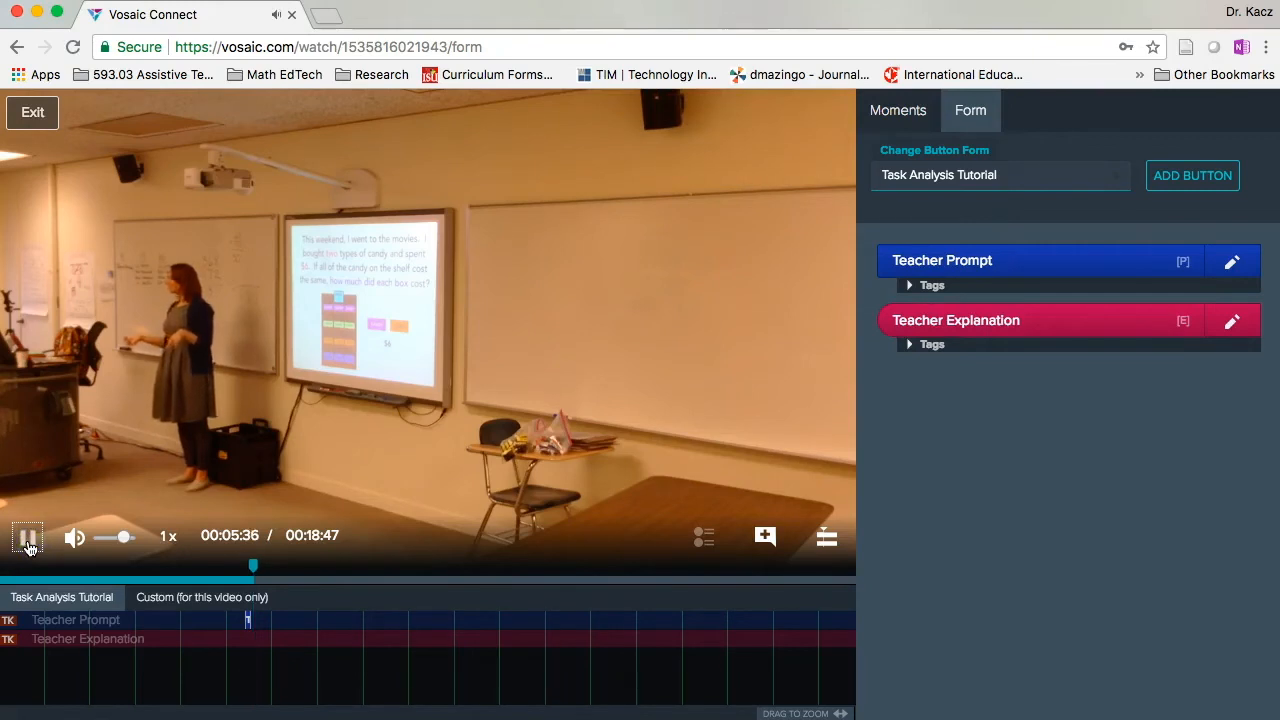
left_click(924, 326)
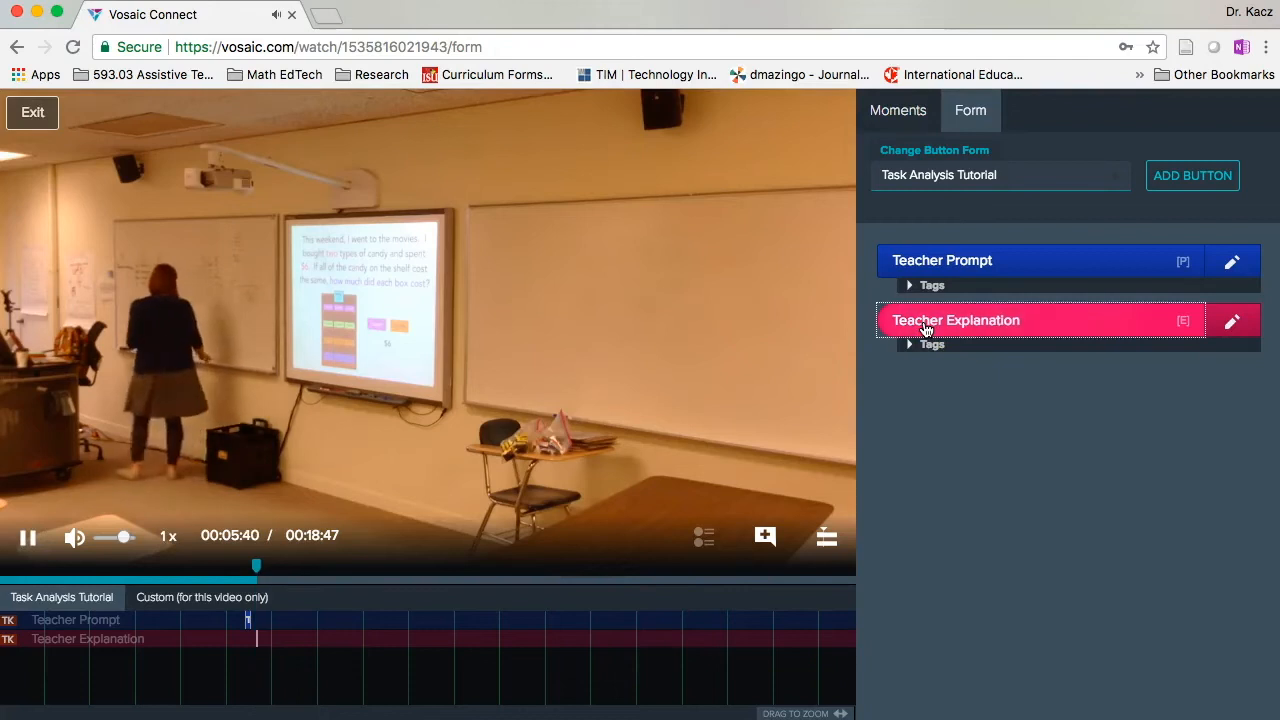
left_click(1147, 331)
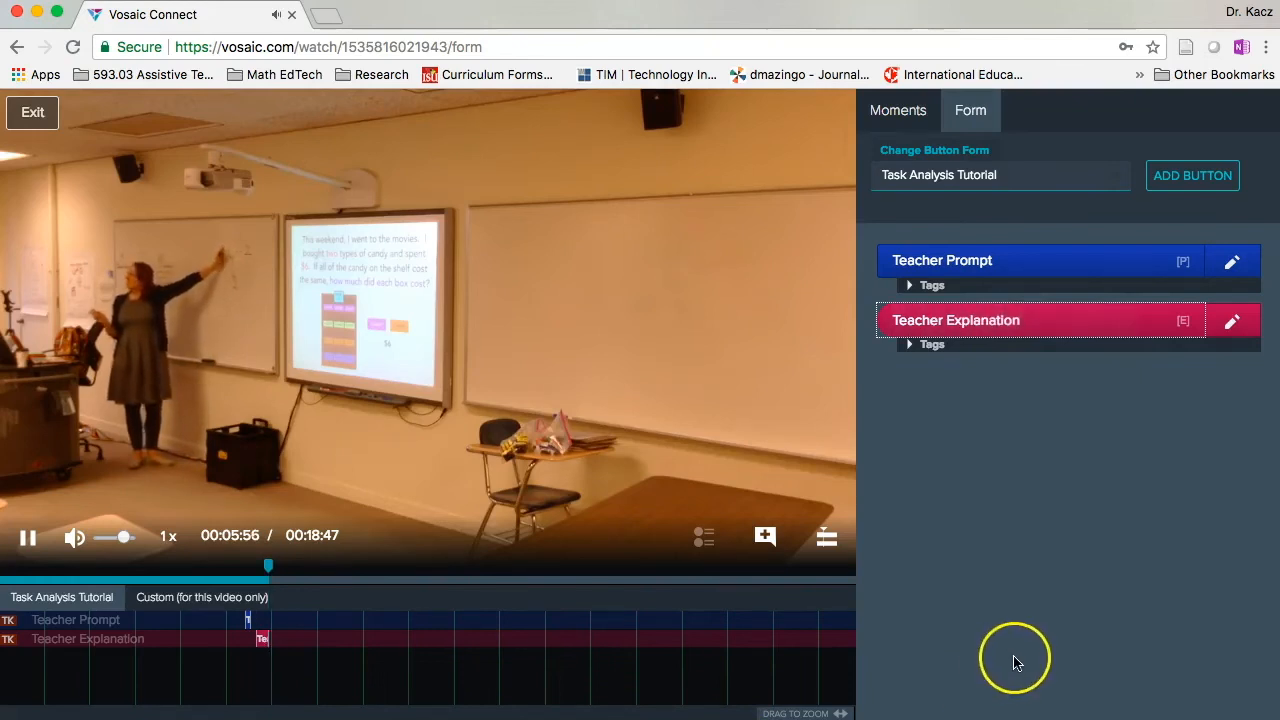
left_click(1008, 334)
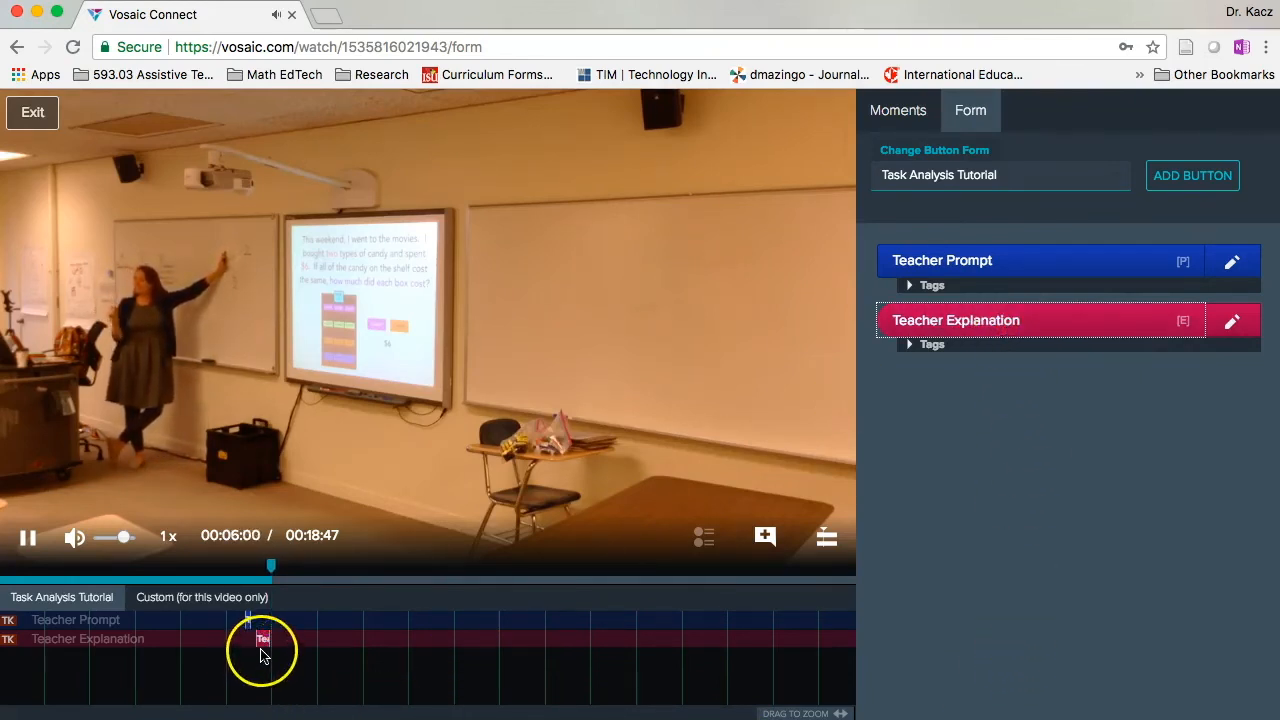
left_click(26, 540)
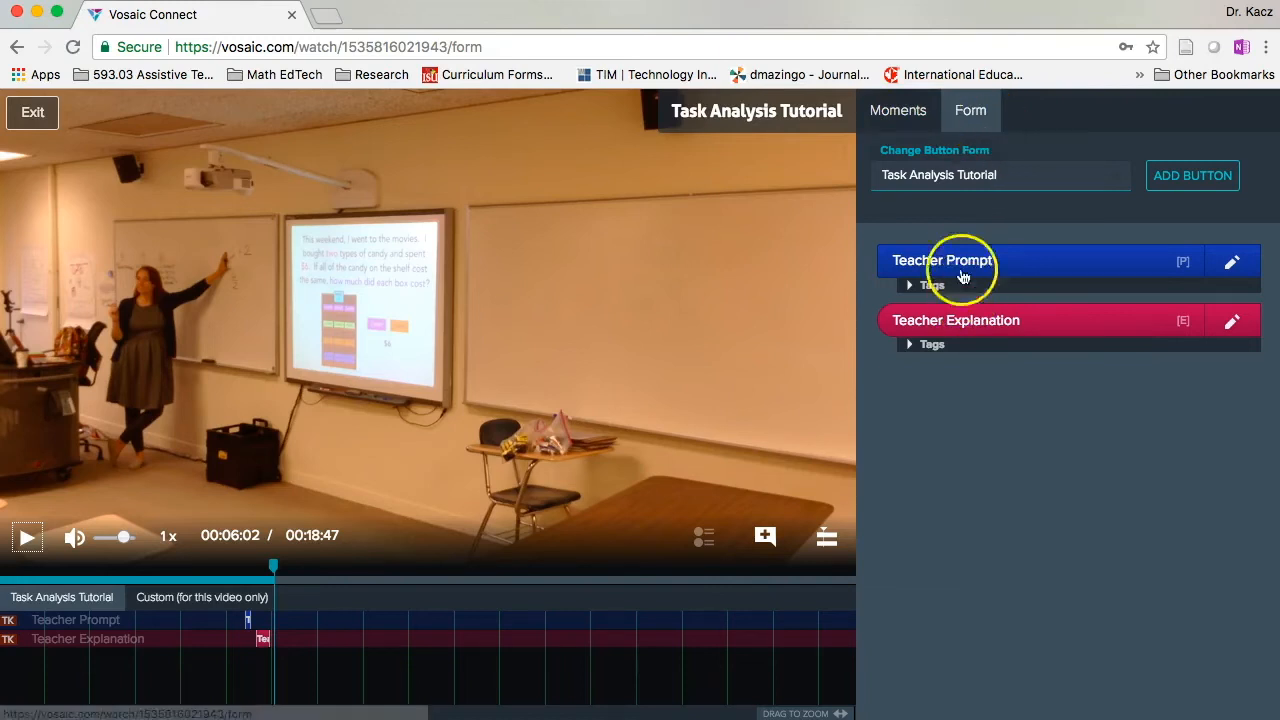
Play the marked Teacher Prompt moment and save the note "This is my note." on it.
left_click(912, 111)
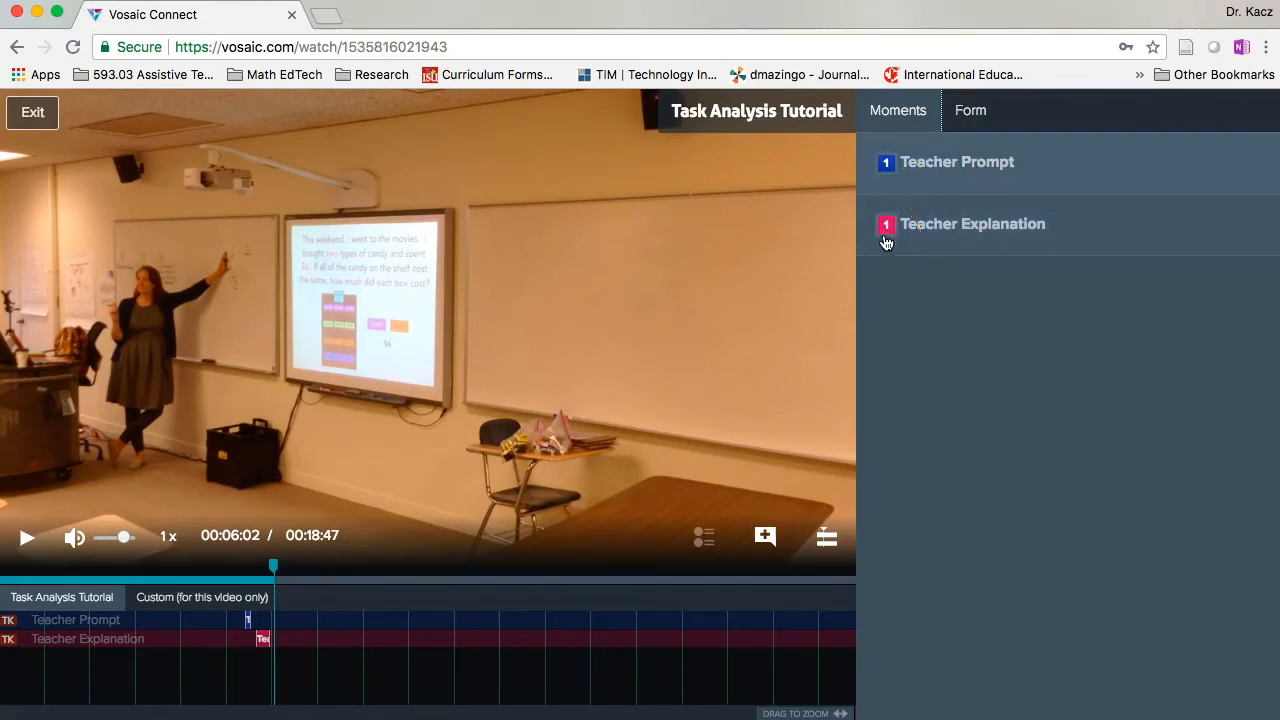
left_click(948, 163)
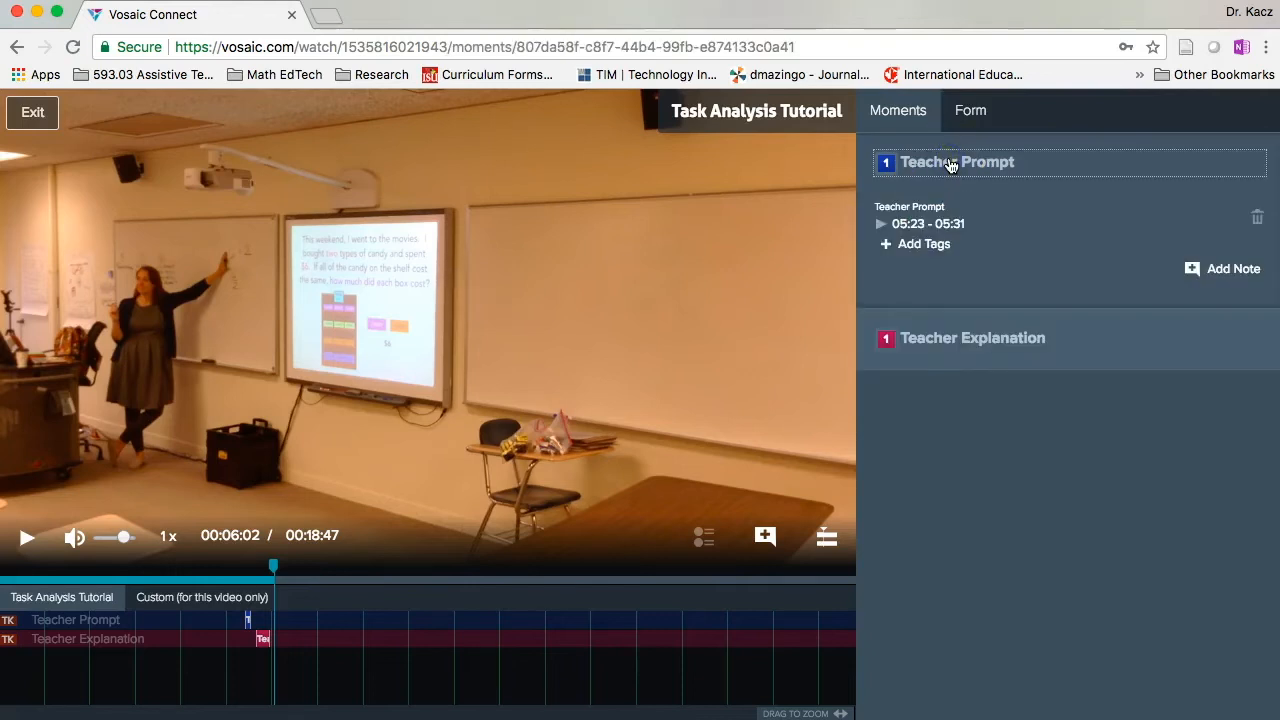
left_click(878, 224)
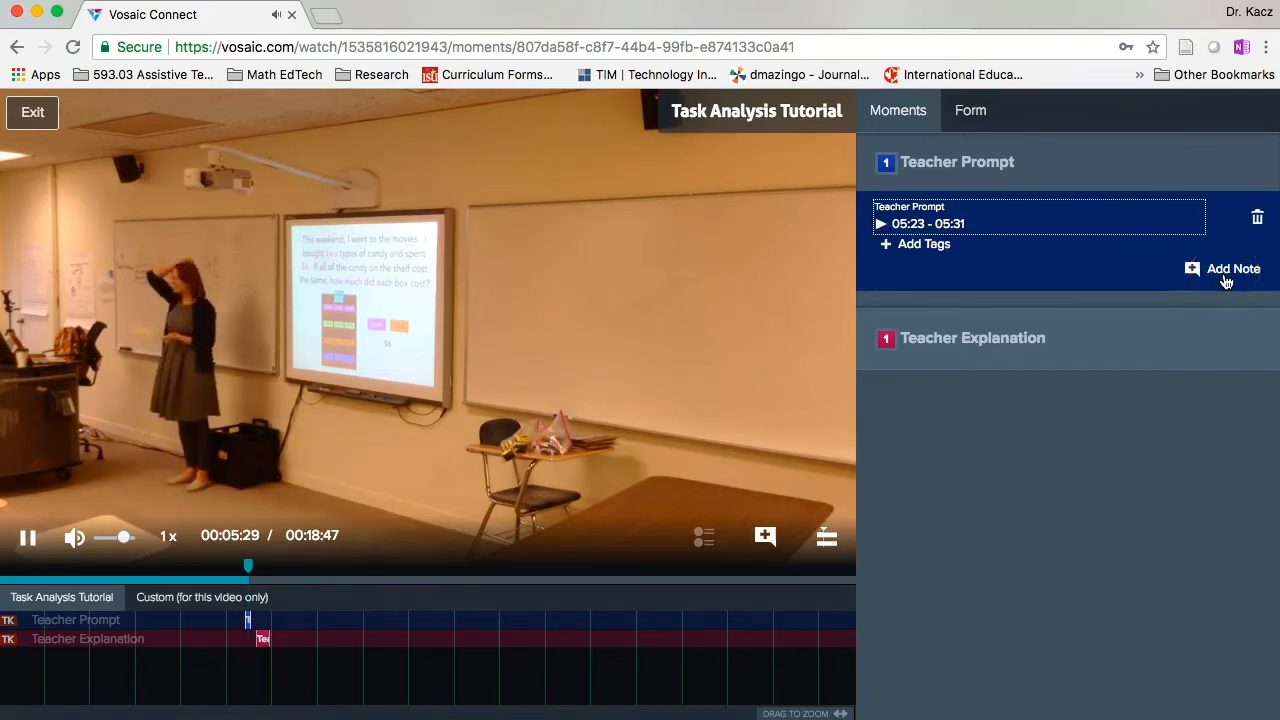
left_click(1224, 272)
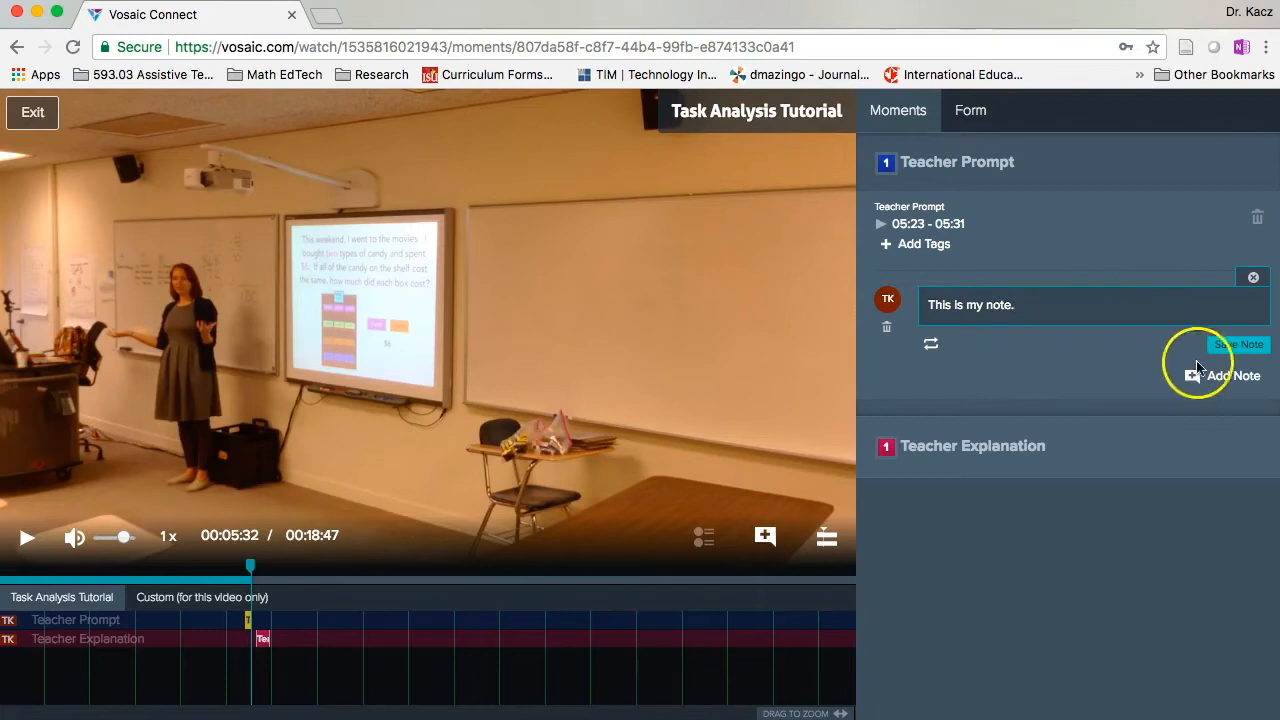
left_click(1236, 344)
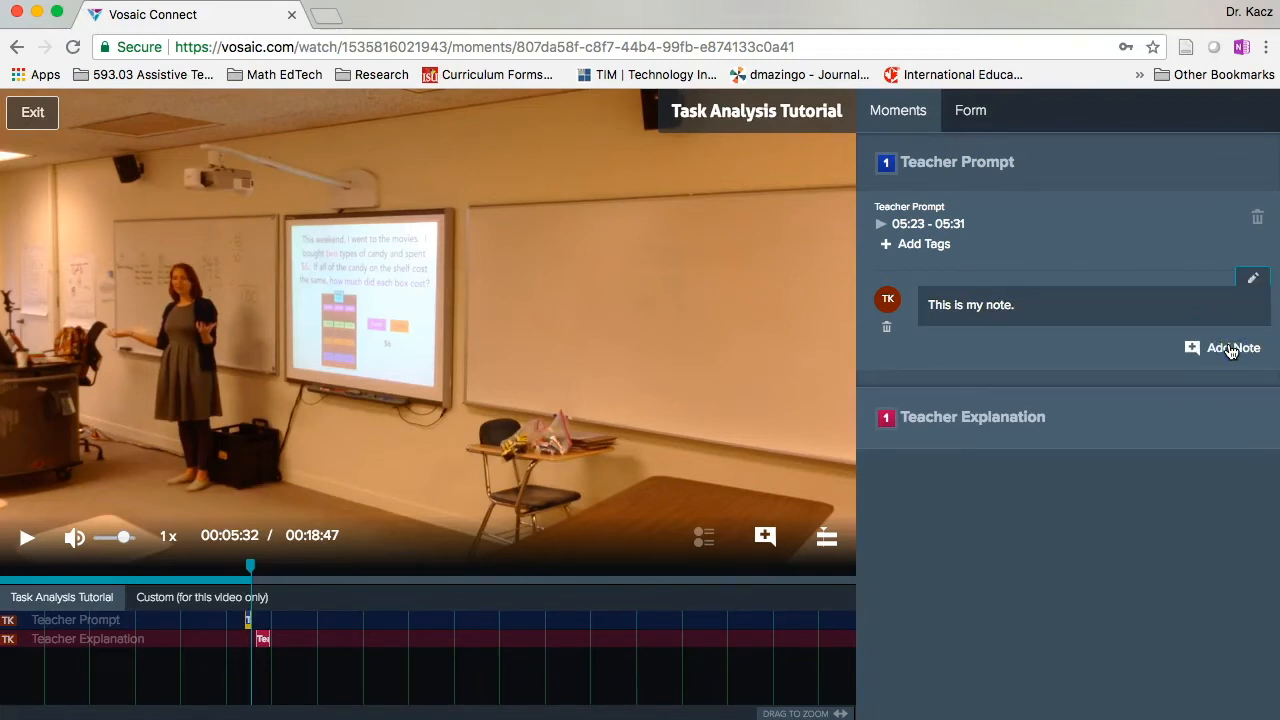
left_click(249, 624)
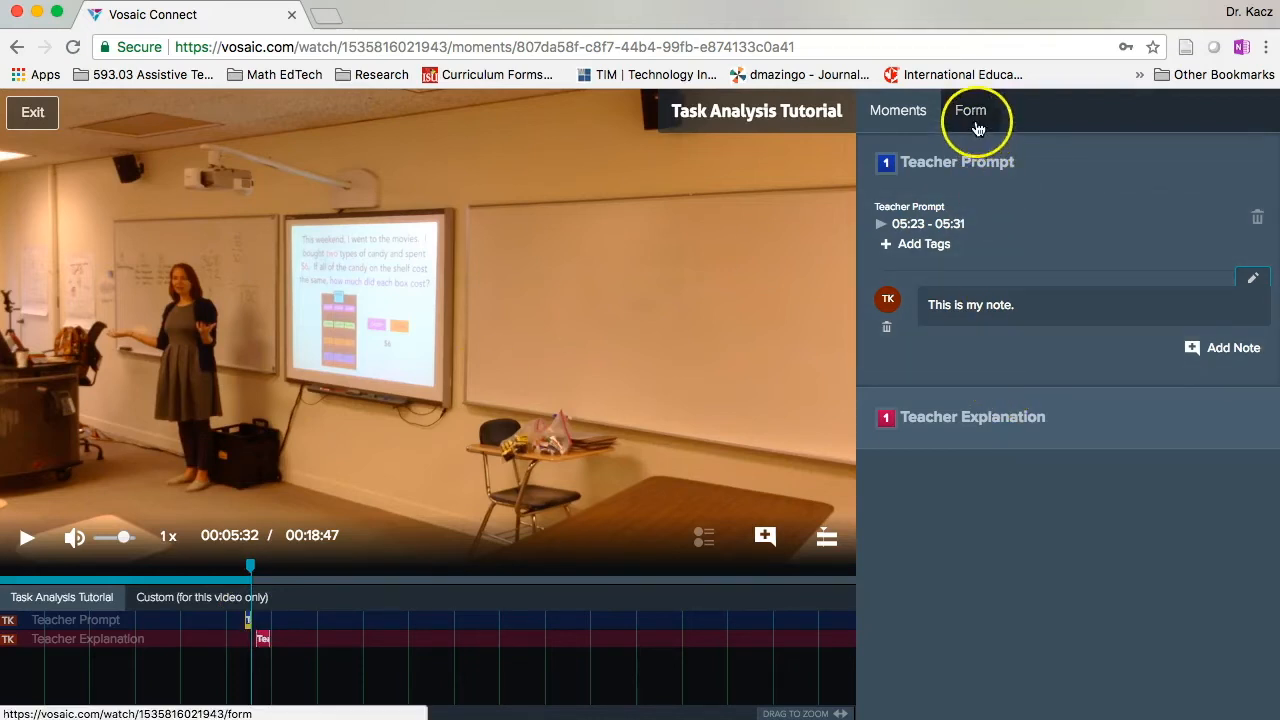
Mark two more Teacher Prompt moments in the video, at about 07:25 and 09:14.
left_click_drag(255, 569, 338, 569)
left_click(908, 145)
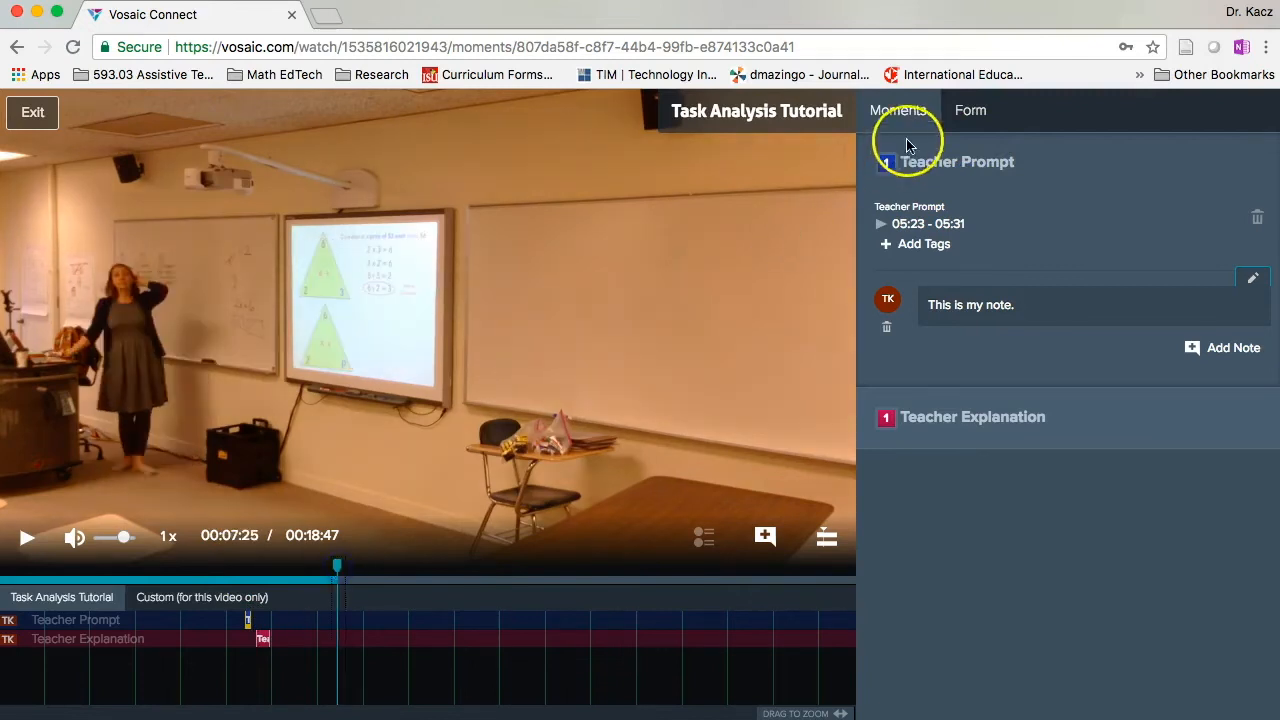
left_click(971, 113)
left_click(908, 263)
left_click(536, 481)
left_click_drag(338, 567, 421, 570)
left_click(930, 280)
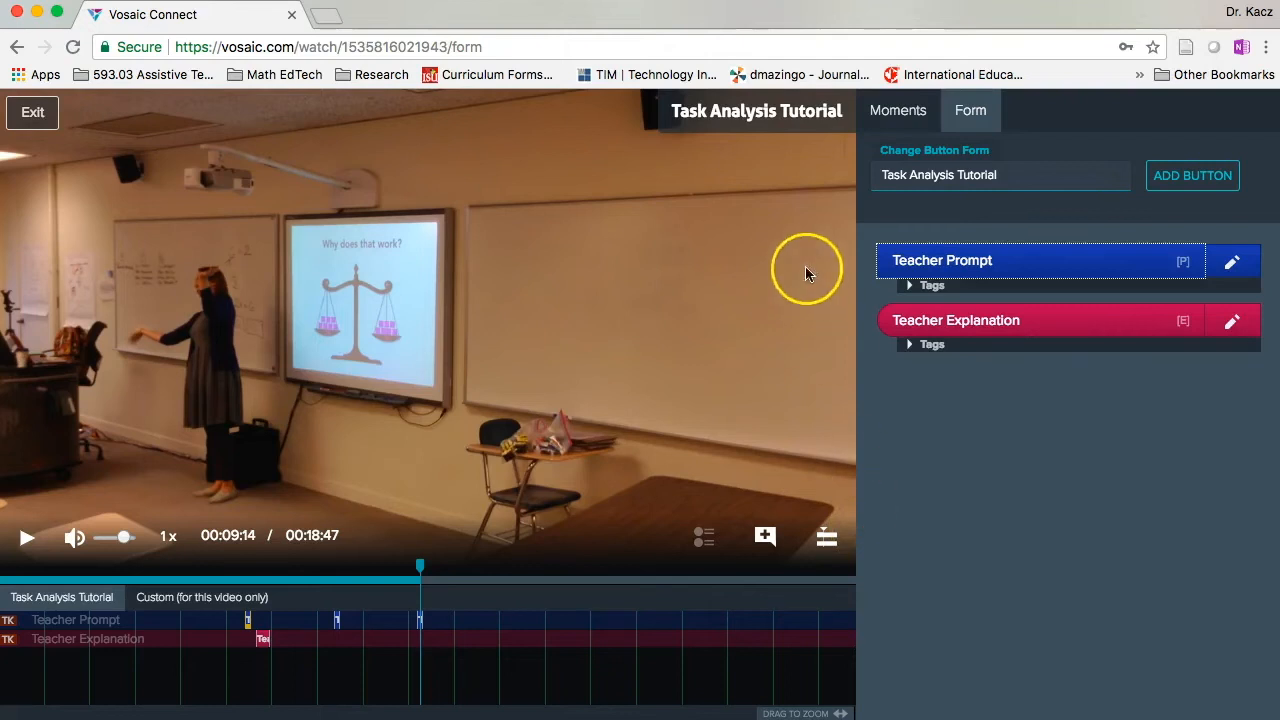
Expand the list of Teacher Prompt moments and play all of them in sequence.
left_click(898, 112)
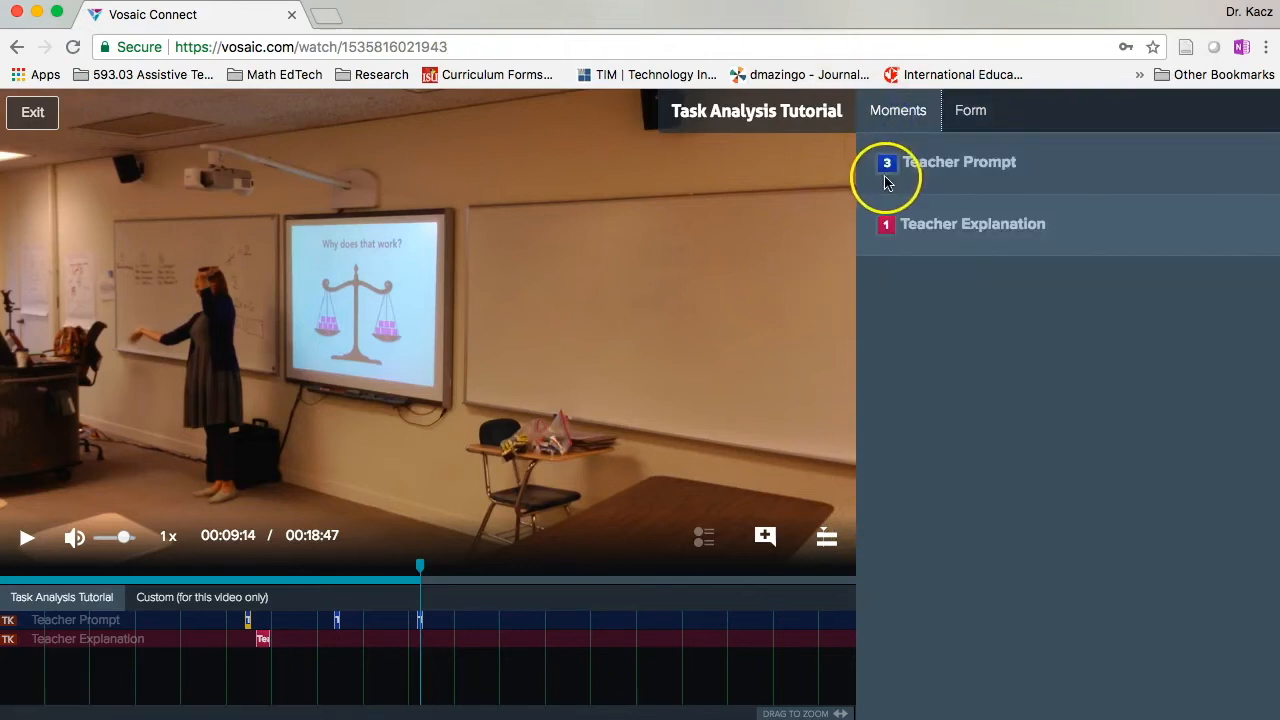
left_click(888, 178)
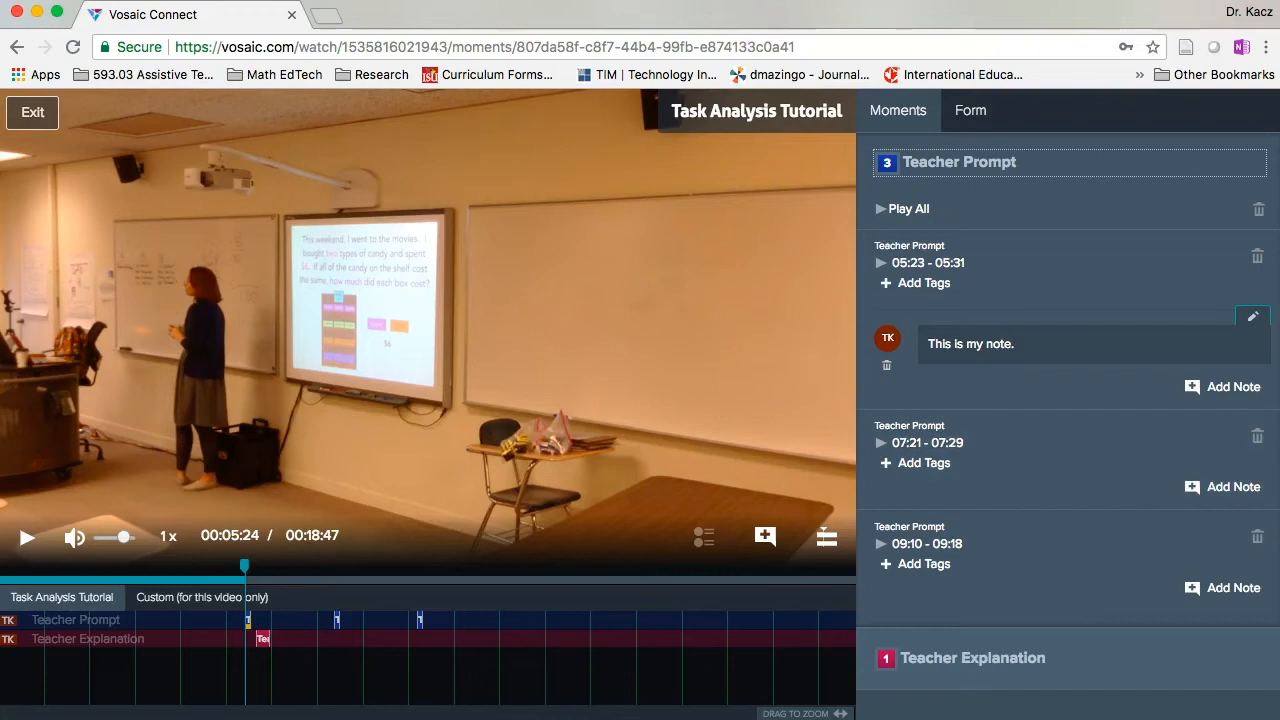
left_click(908, 211)
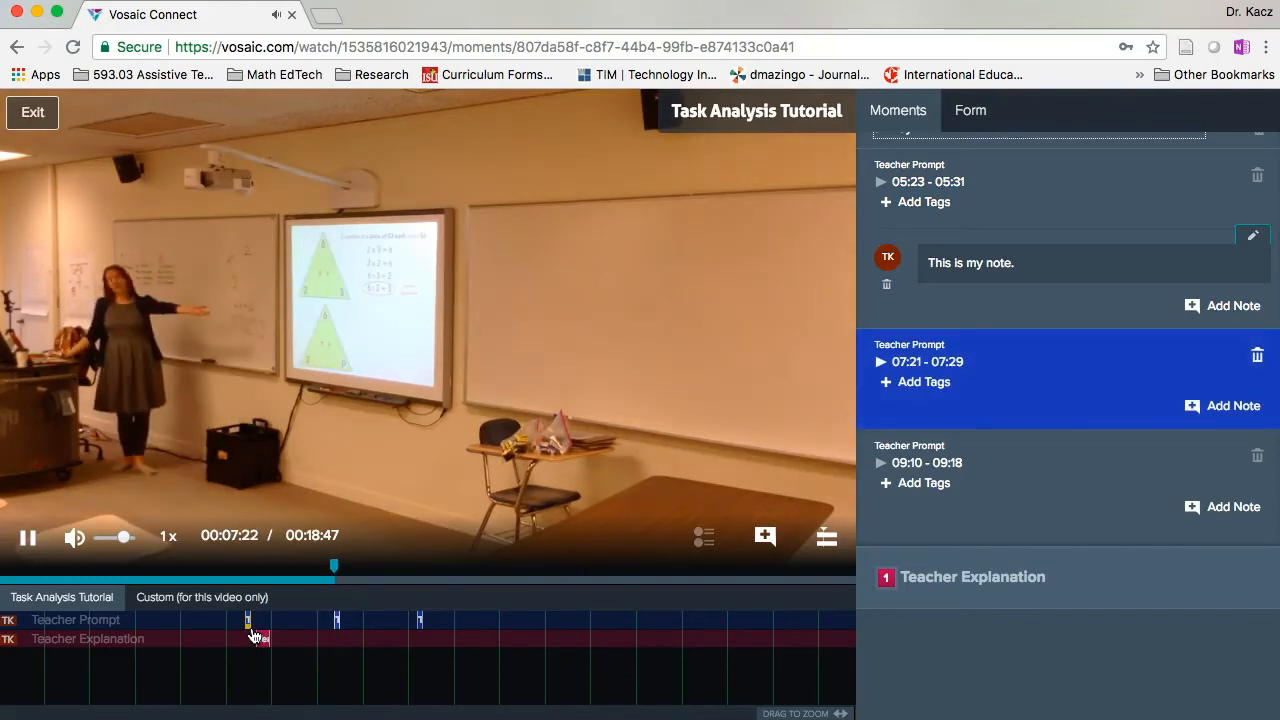
left_click(337, 581)
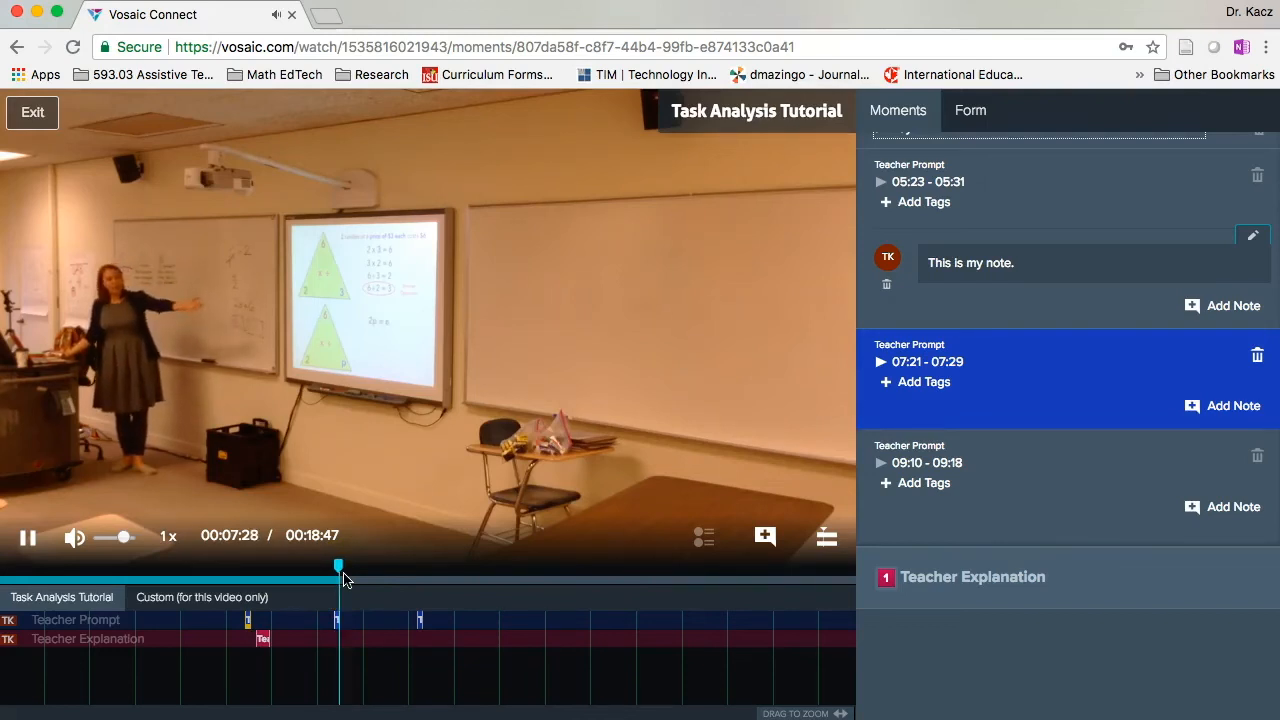
Add the note "this is my note" to the 07:21 - 07:29 Teacher Prompt moment and save it.
left_click(1217, 407)
type("this is my n")
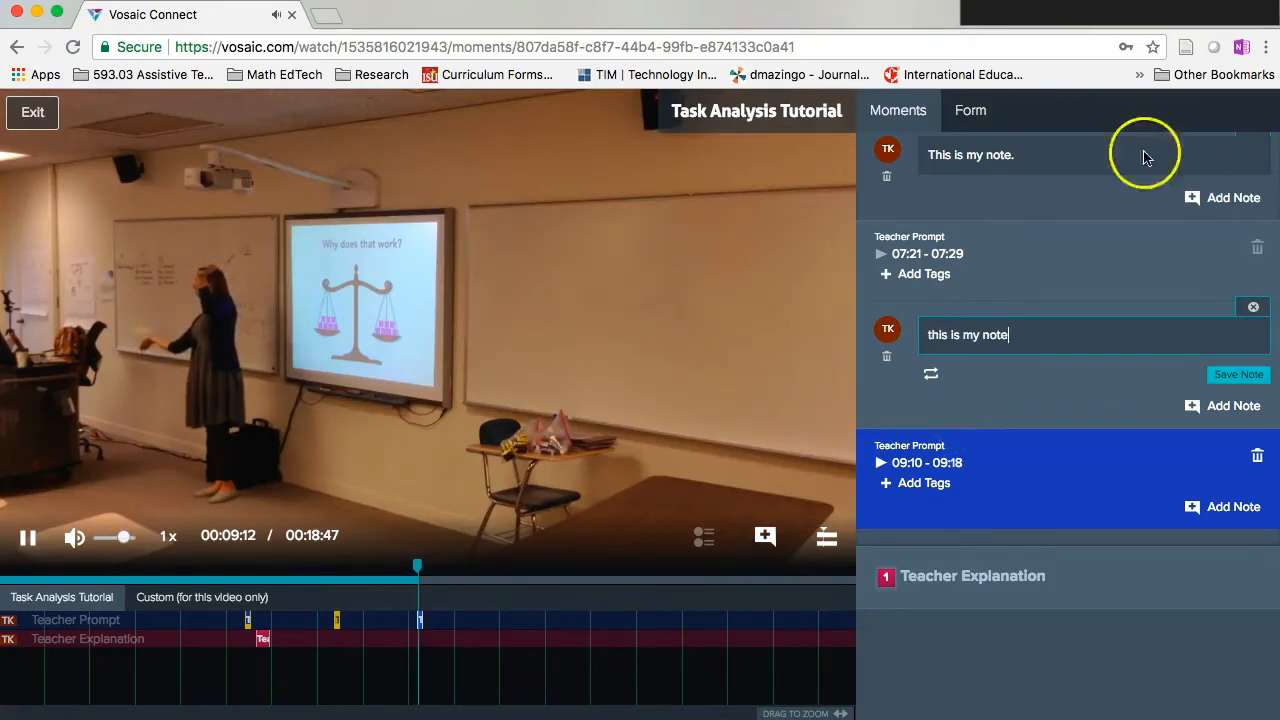
type("ote")
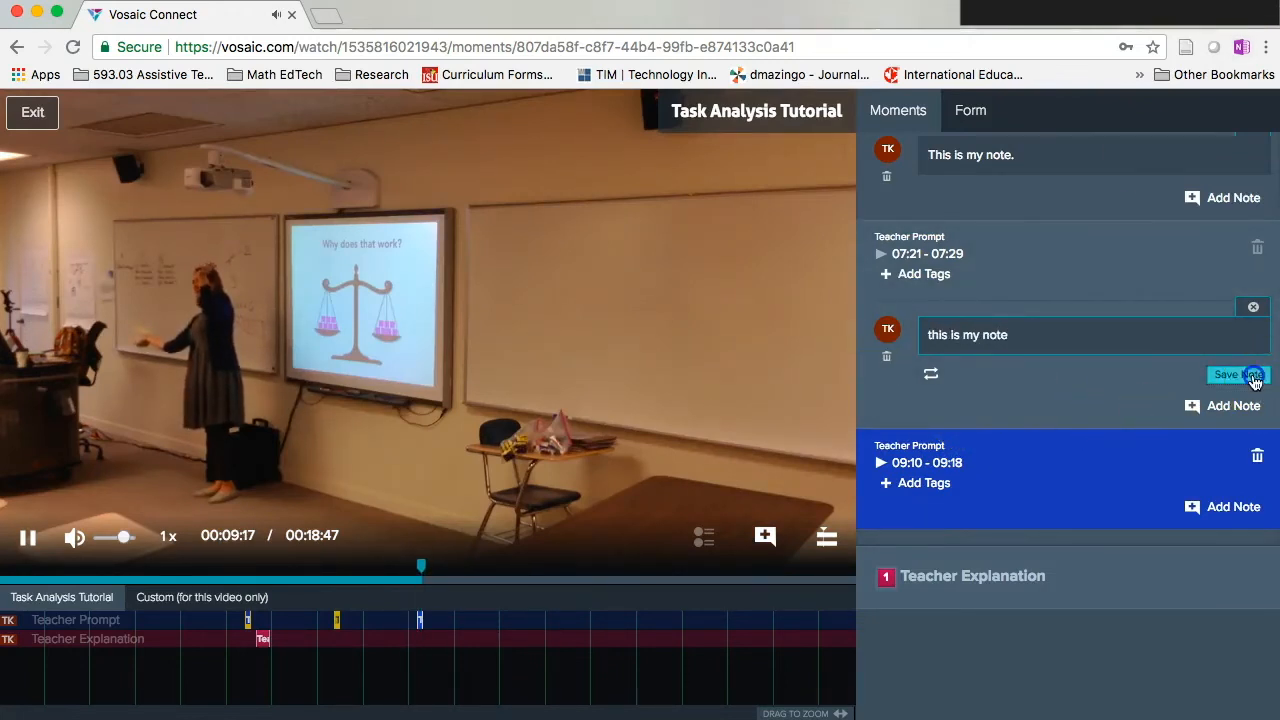
left_click(1250, 375)
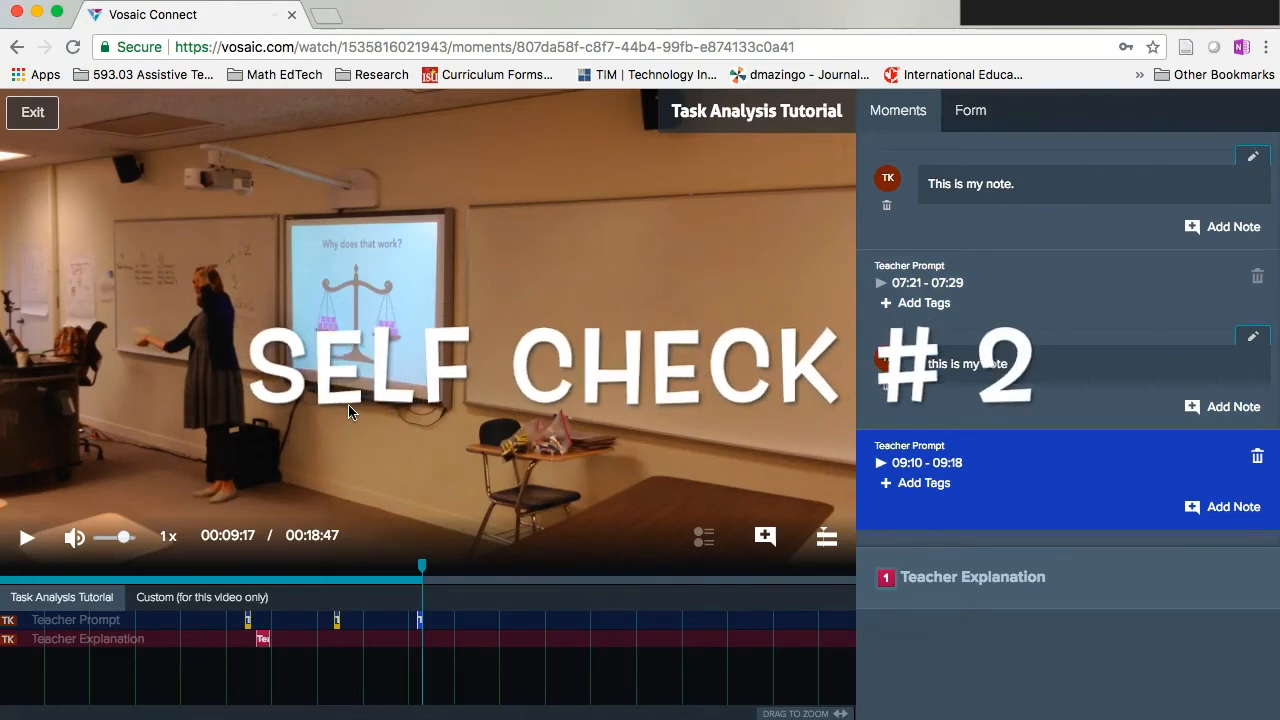
Show the button form, and list all marked Teacher Prompt moments with their notes.
left_click(970, 110)
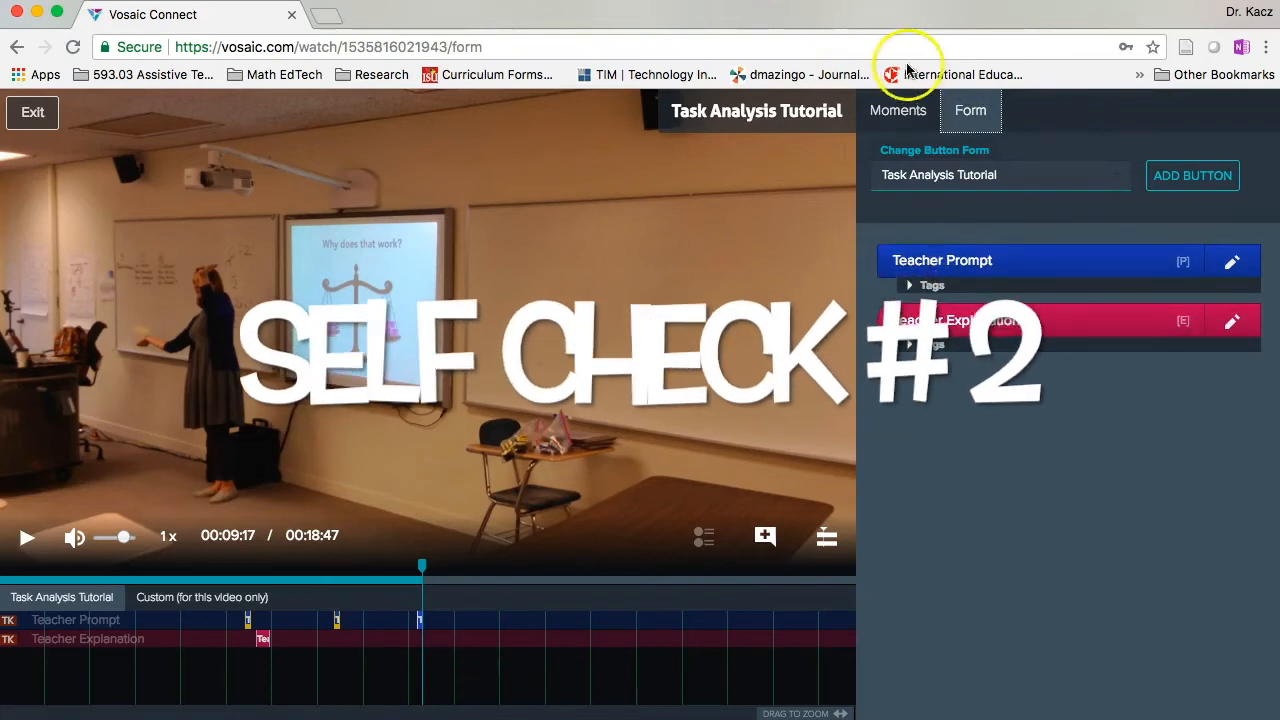
left_click(897, 125)
left_click(943, 166)
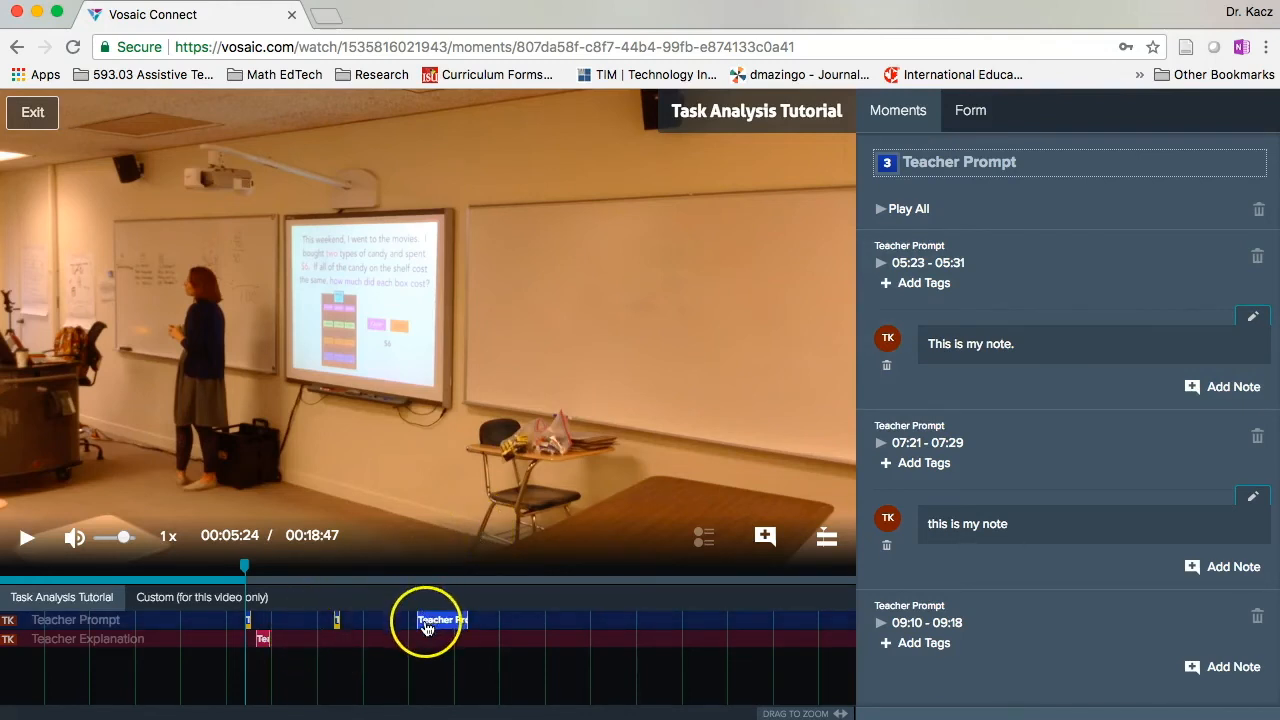
Play the 09:10 - 09:18 Teacher Prompt moment, add the note "note 2" to it and save the note.
left_click(427, 628)
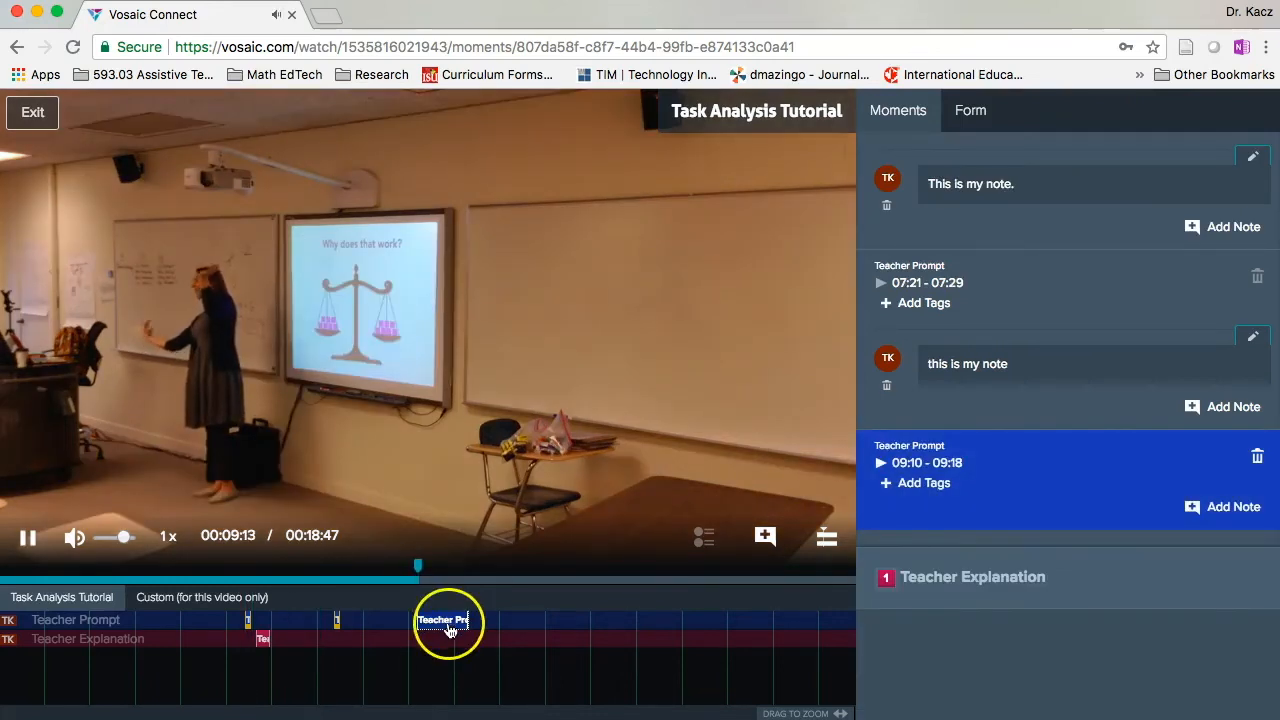
left_click(765, 538)
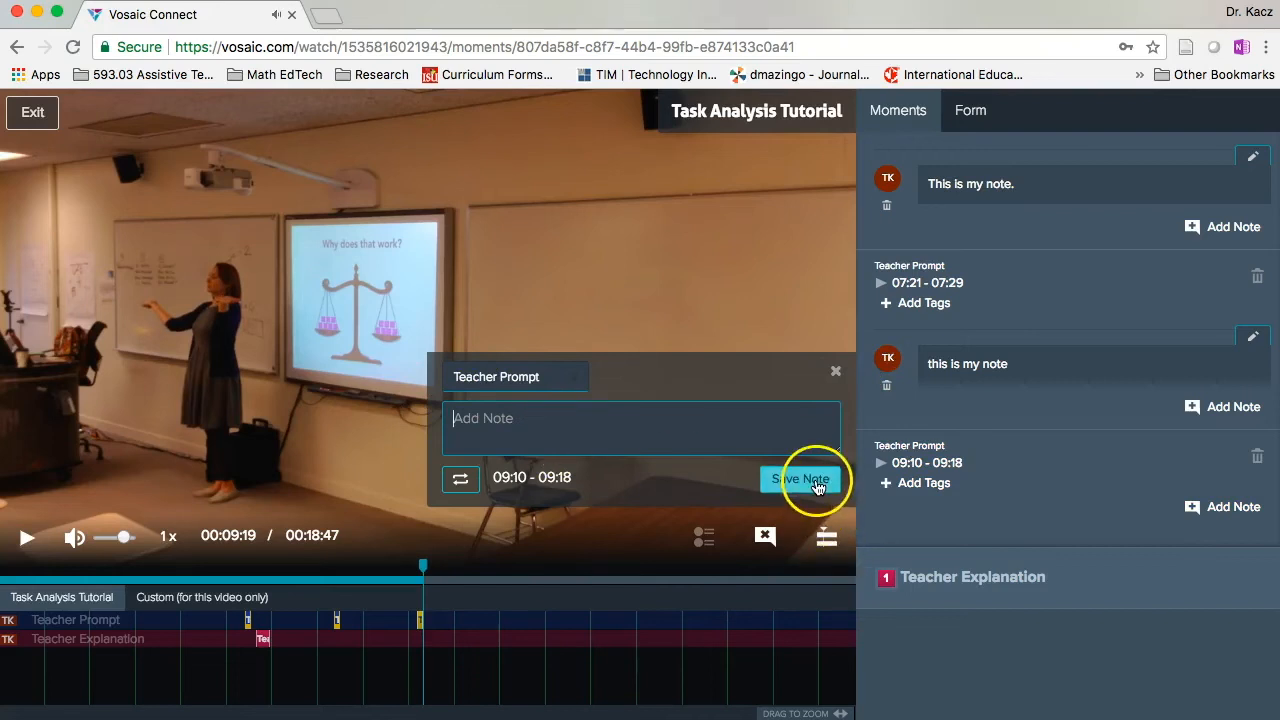
left_click(571, 424)
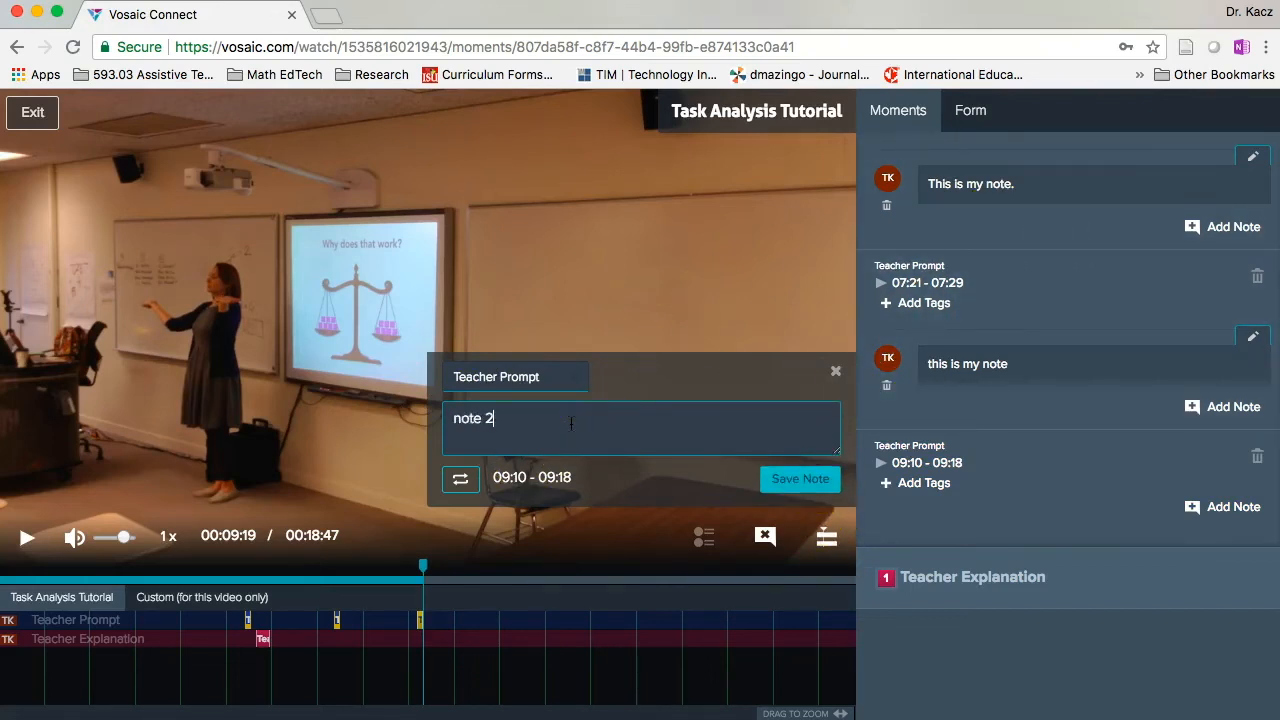
left_click(820, 478)
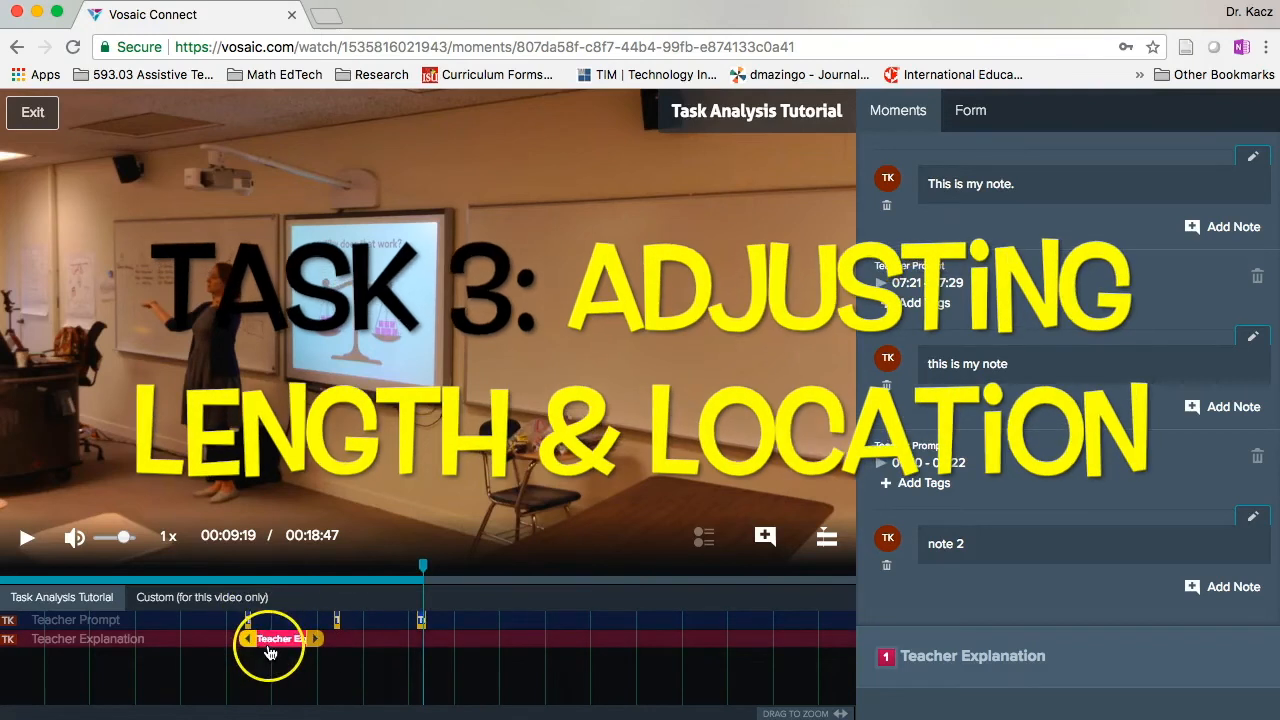
Move the Teacher Explanation moment earlier so it starts at 04:53, and extend its end to 06:28.
left_click(984, 120)
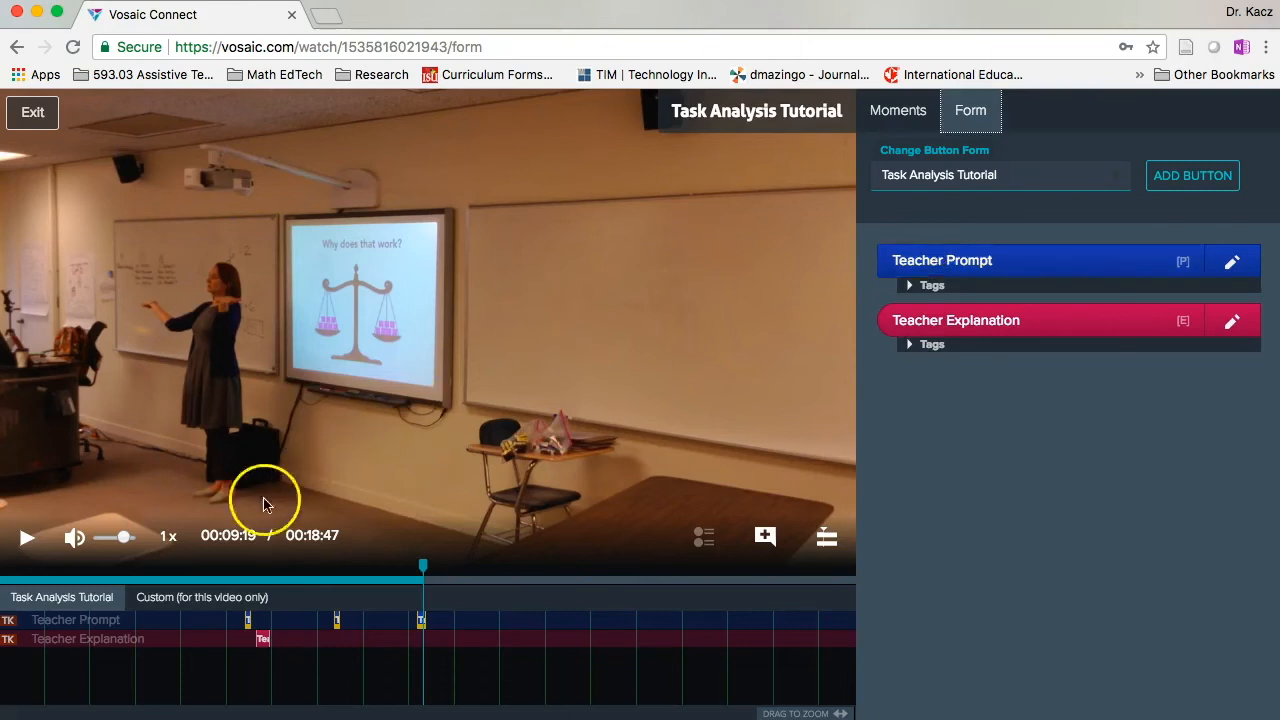
left_click(262, 645)
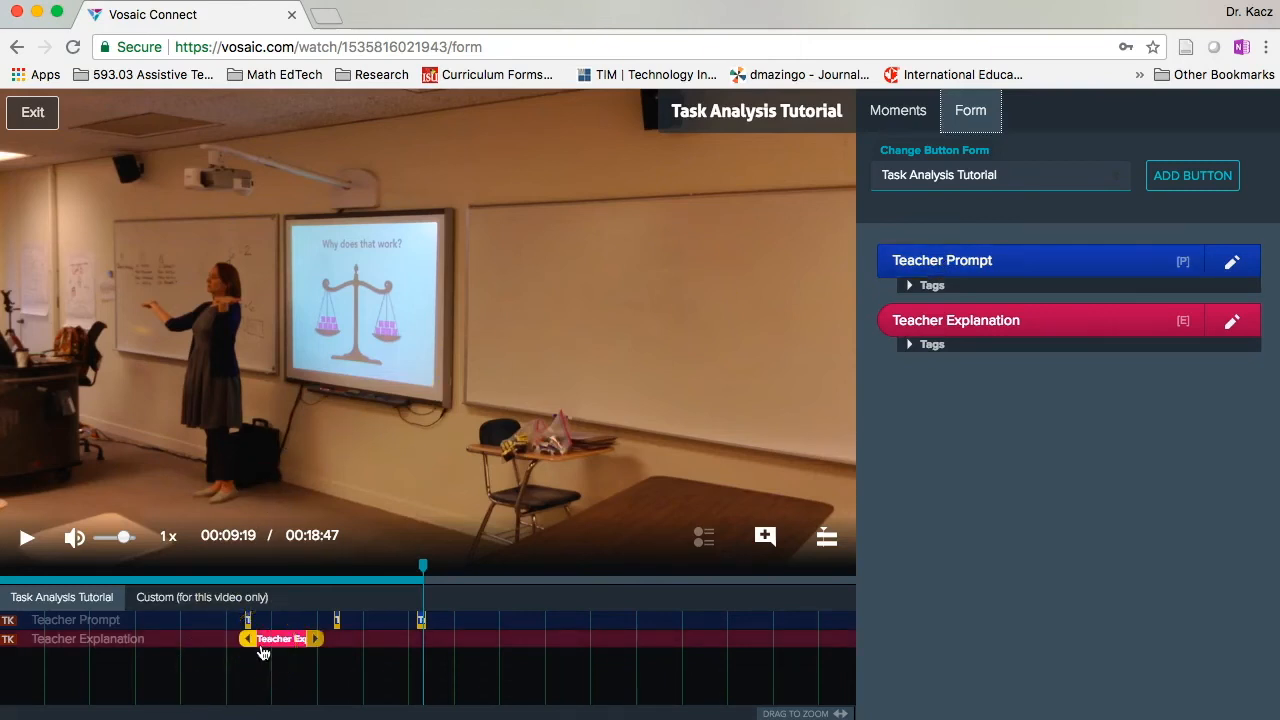
left_click(250, 650)
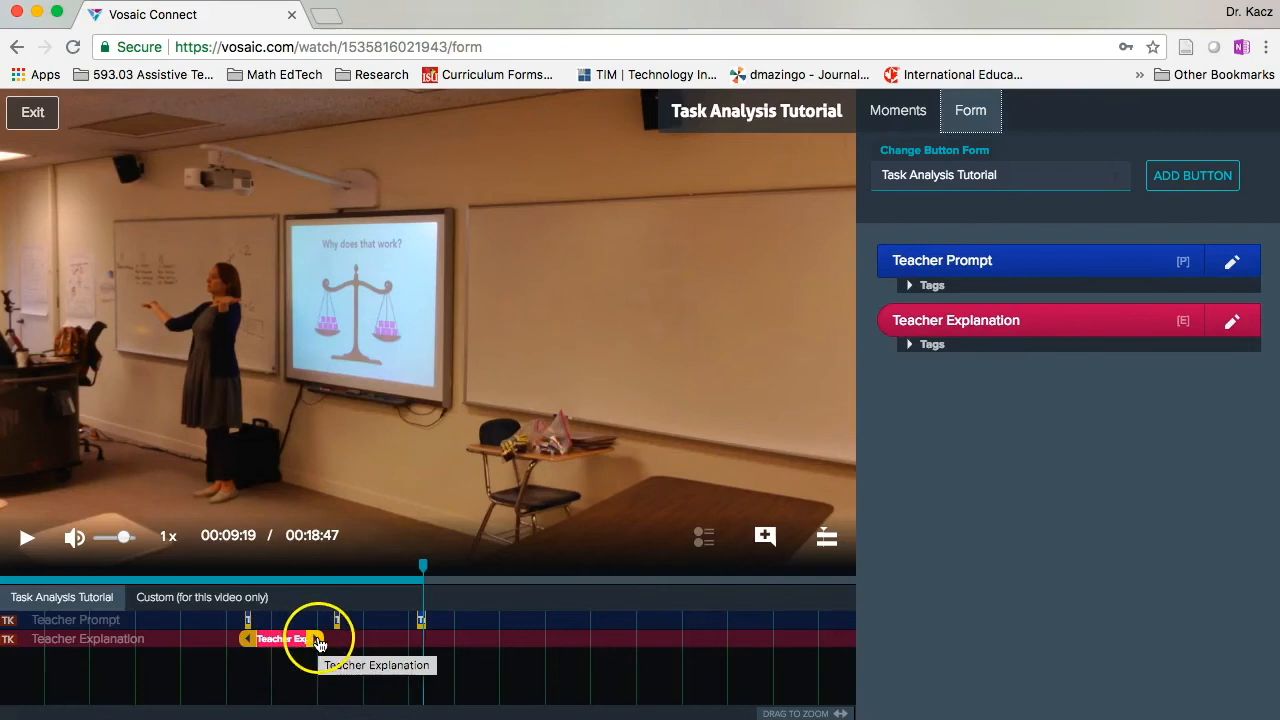
left_click_drag(248, 643, 220, 643)
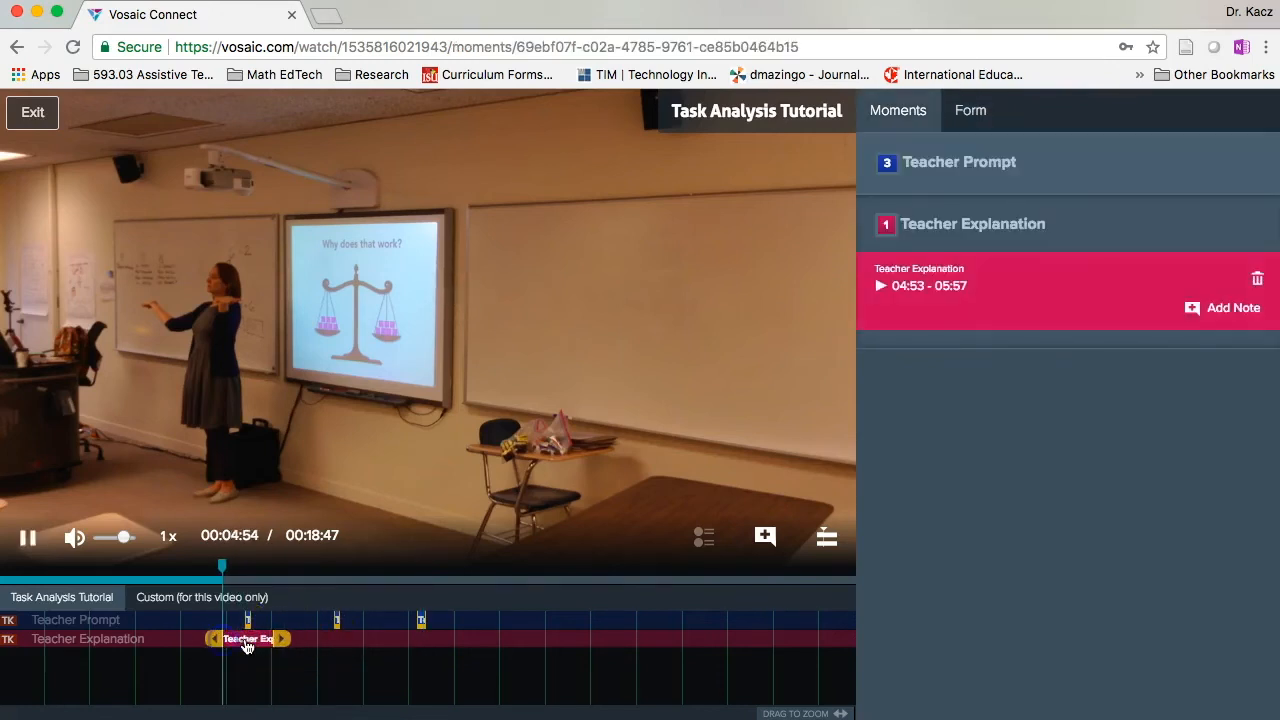
left_click_drag(296, 643, 296, 643)
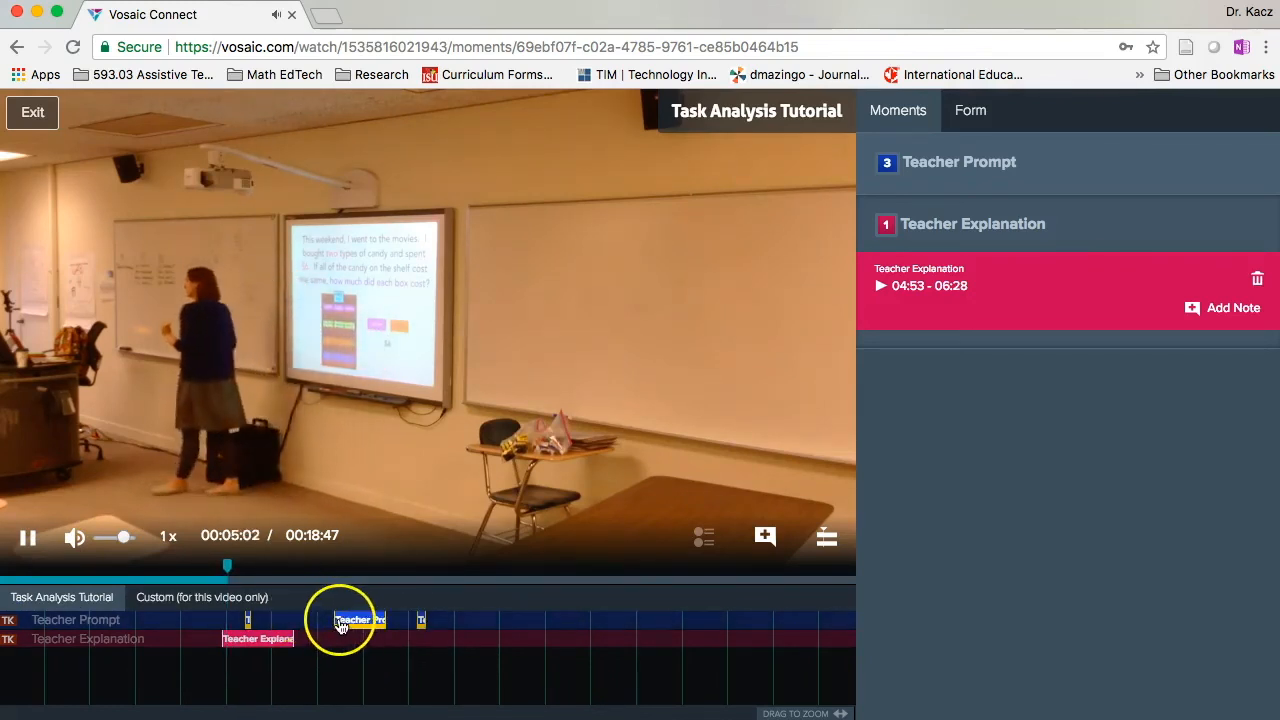
Pause the video and lengthen the first Teacher Prompt moment, starting at 05:23, so it ends at 05:46.
left_click(968, 110)
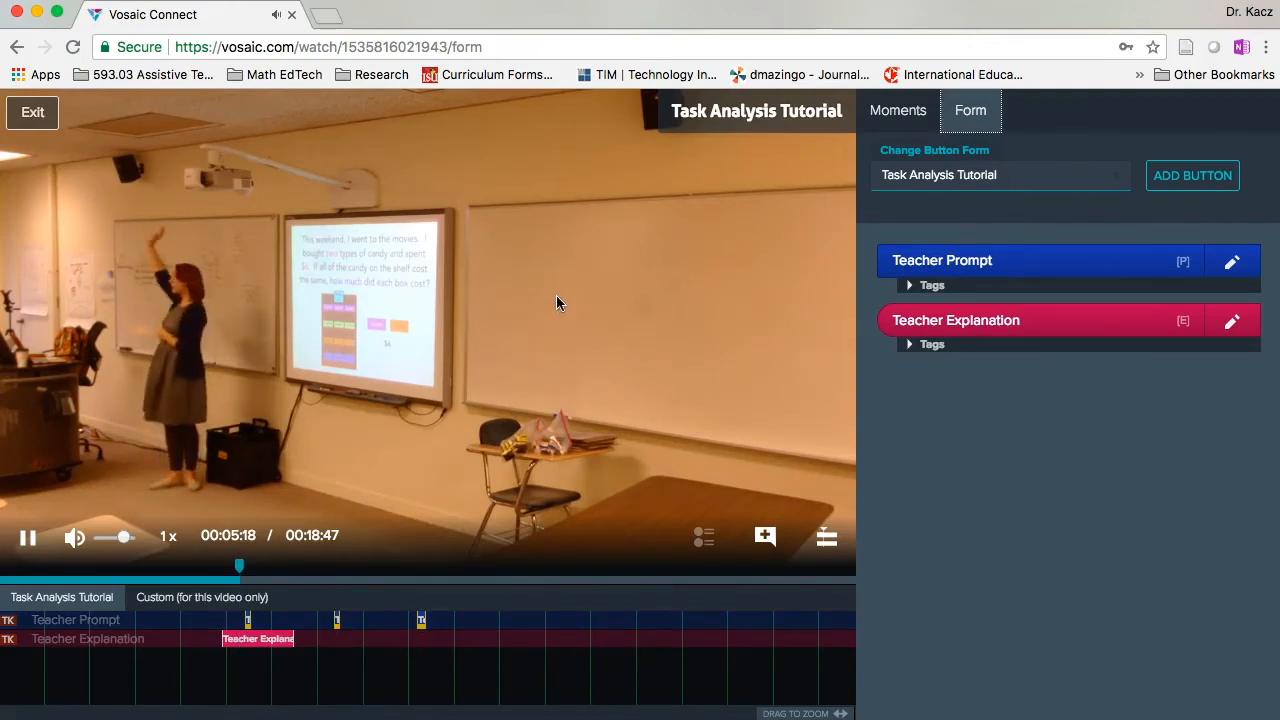
scroll(556, 295, "up", 5)
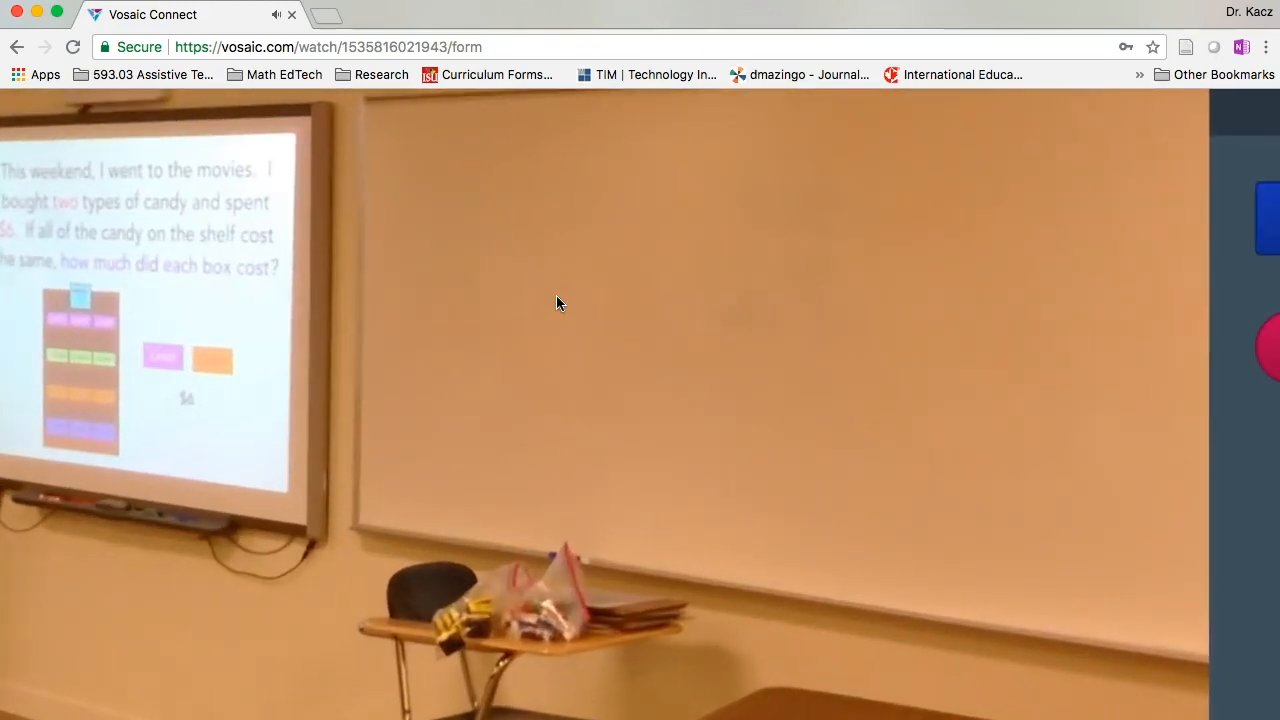
scroll(556, 303, "down", 5)
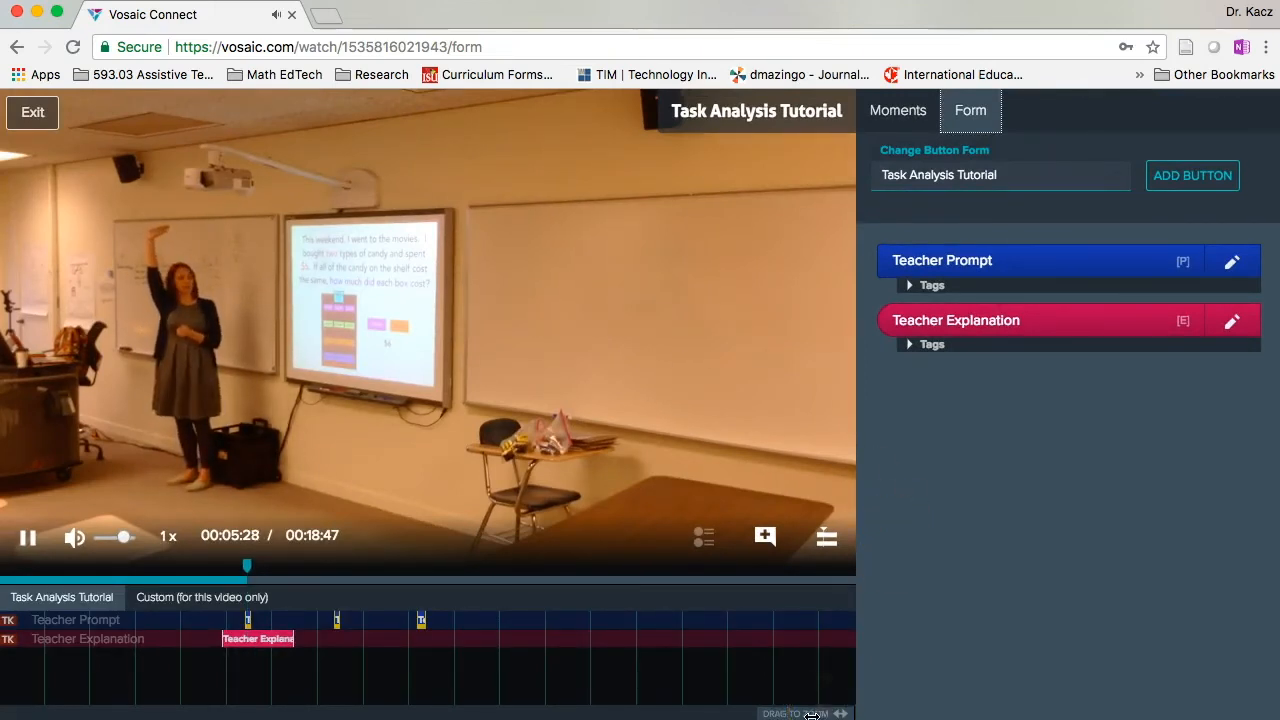
left_click_drag(815, 713, 725, 703)
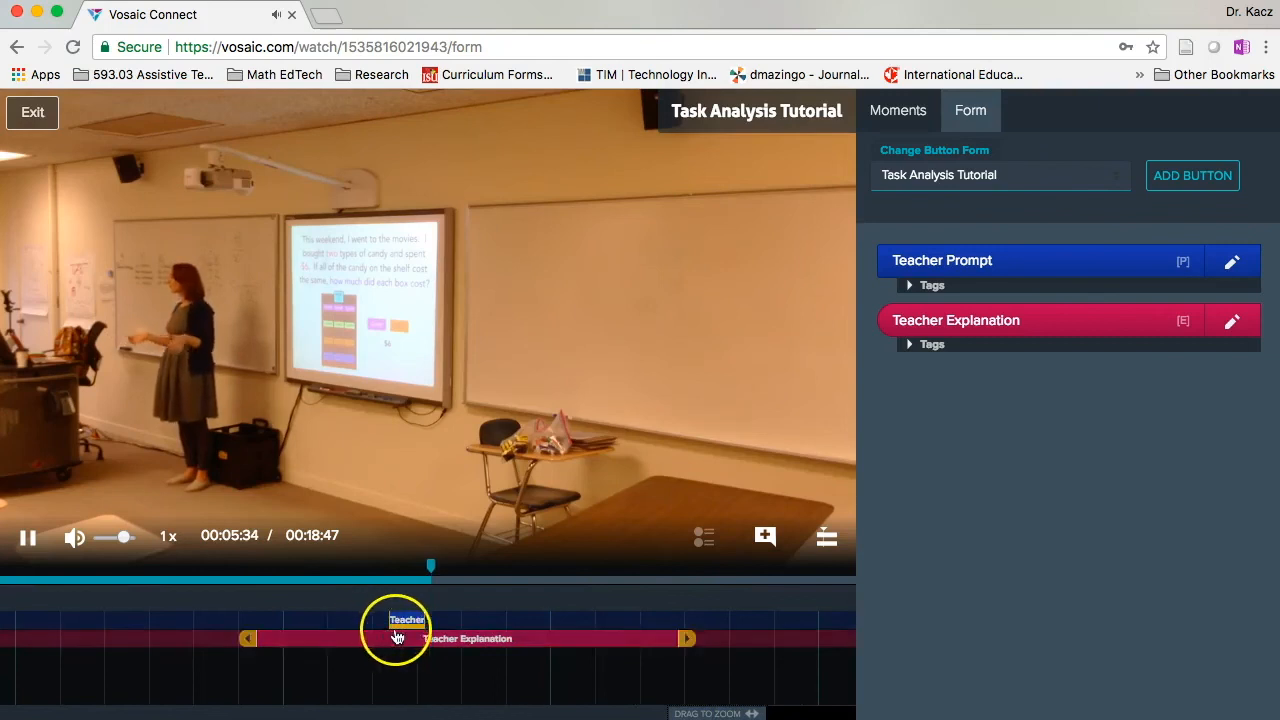
left_click(33, 537)
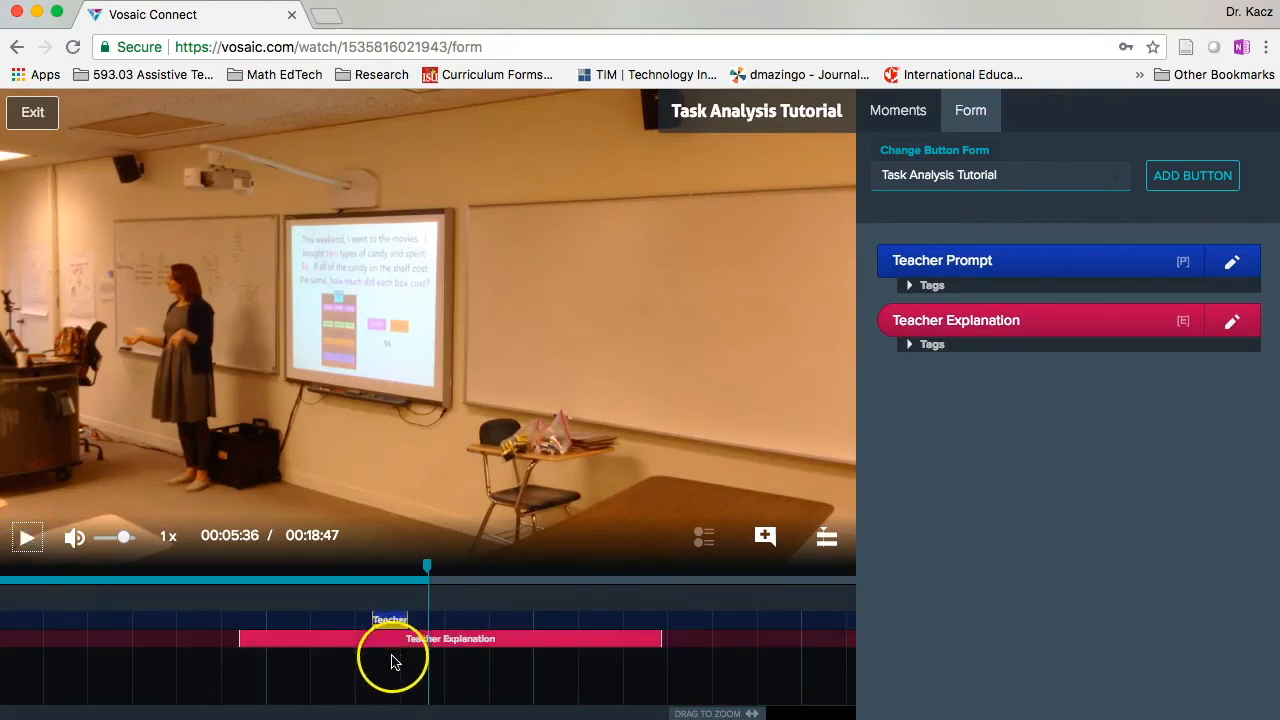
mouse_move(395, 623)
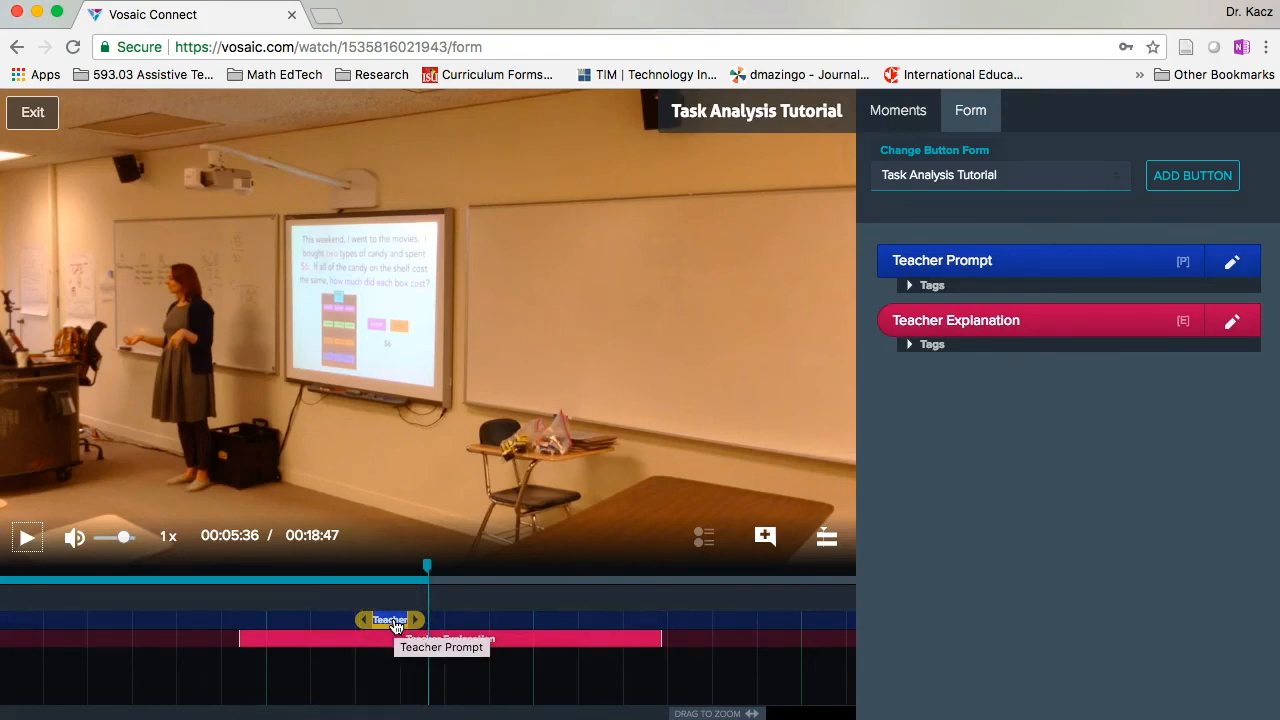
left_click_drag(434, 624, 472, 625)
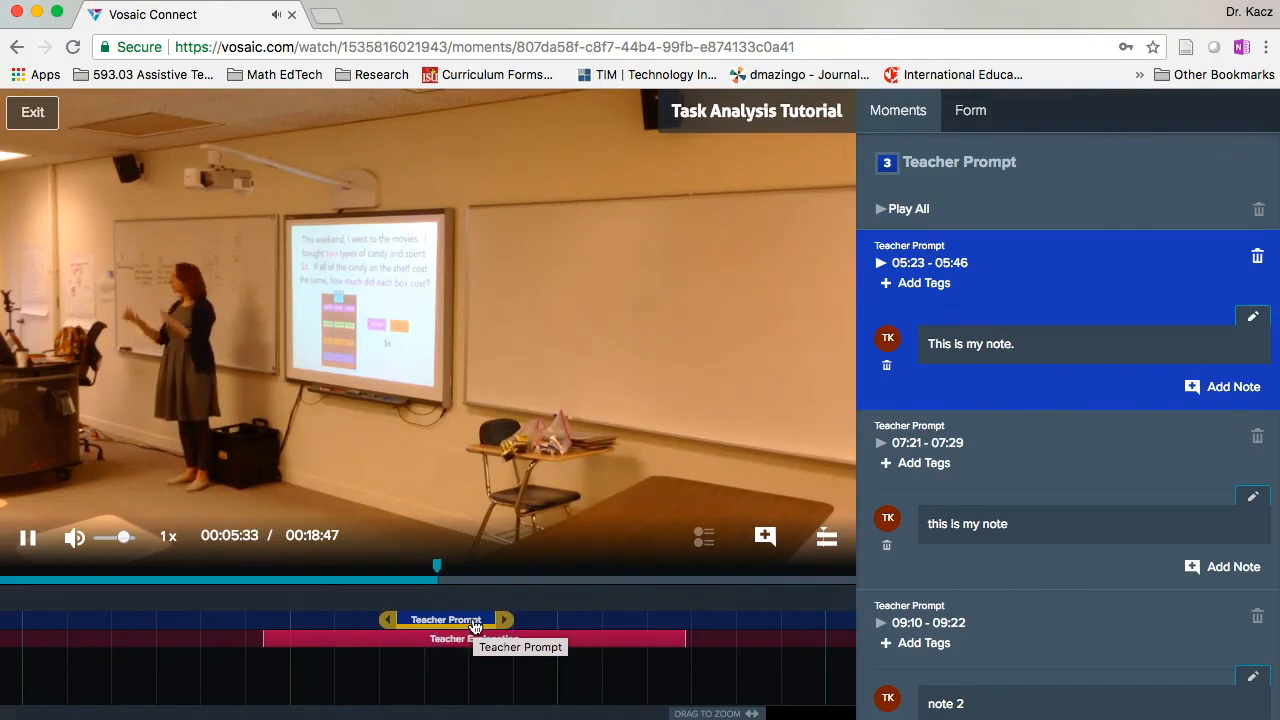
Pause playback and move the first Teacher Prompt moment earlier in the video, to 04:48 - 05:10.
left_click(24, 536)
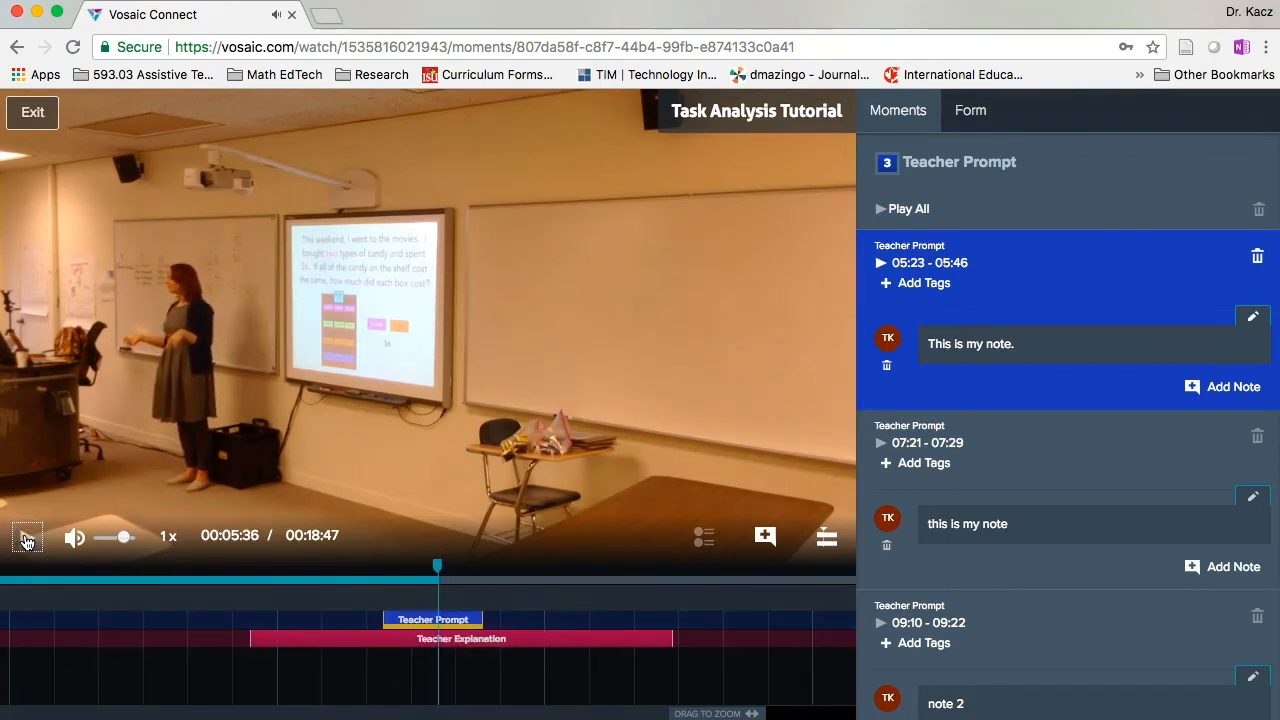
left_click_drag(718, 713, 872, 711)
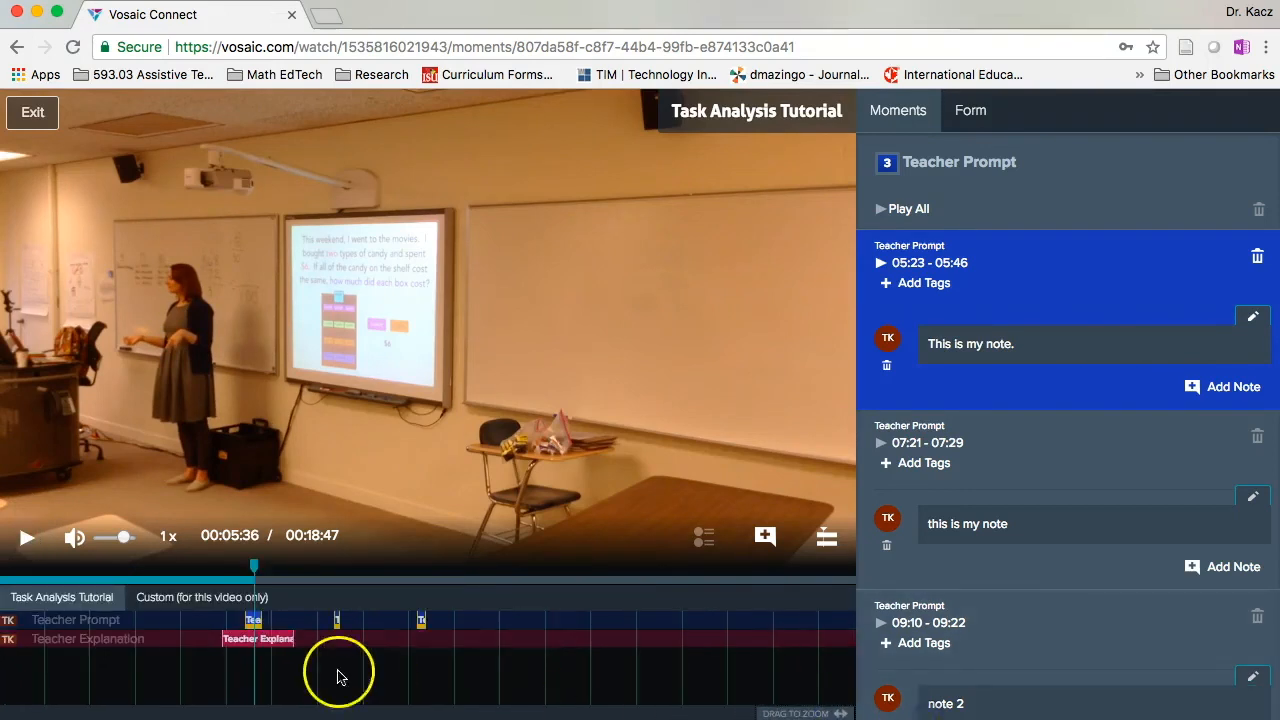
mouse_move(240, 633)
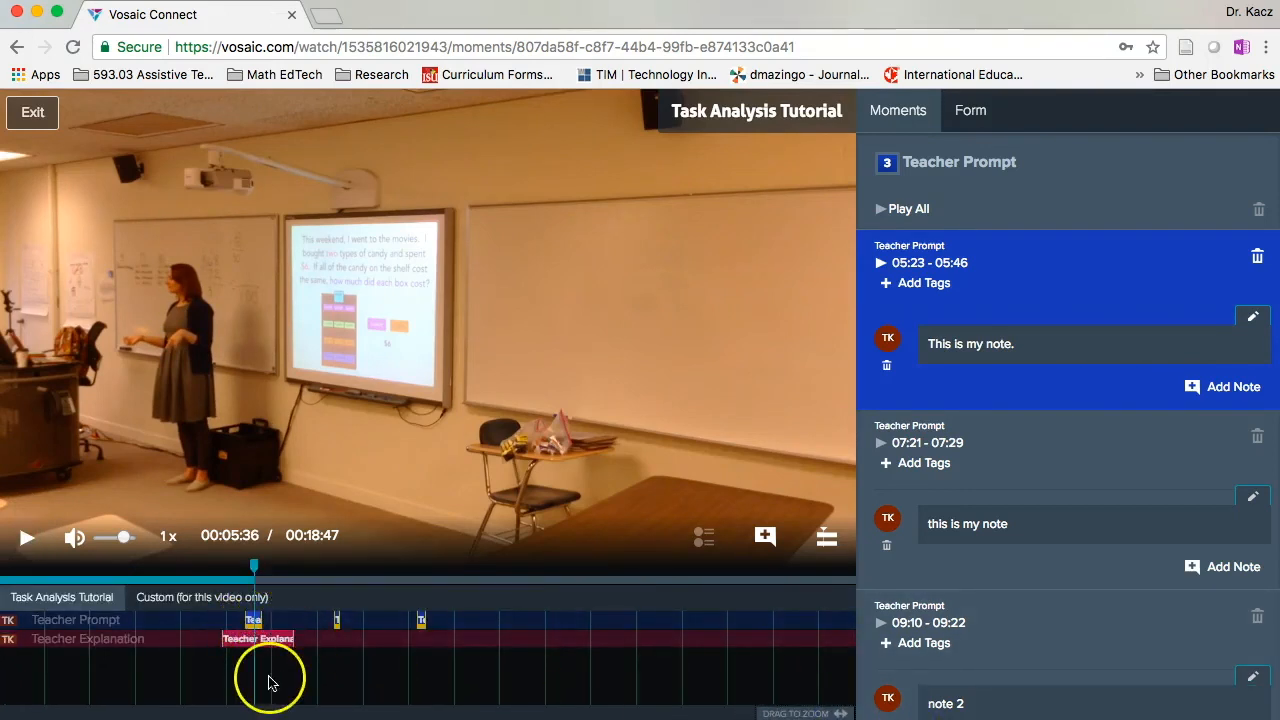
left_click_drag(256, 622, 245, 622)
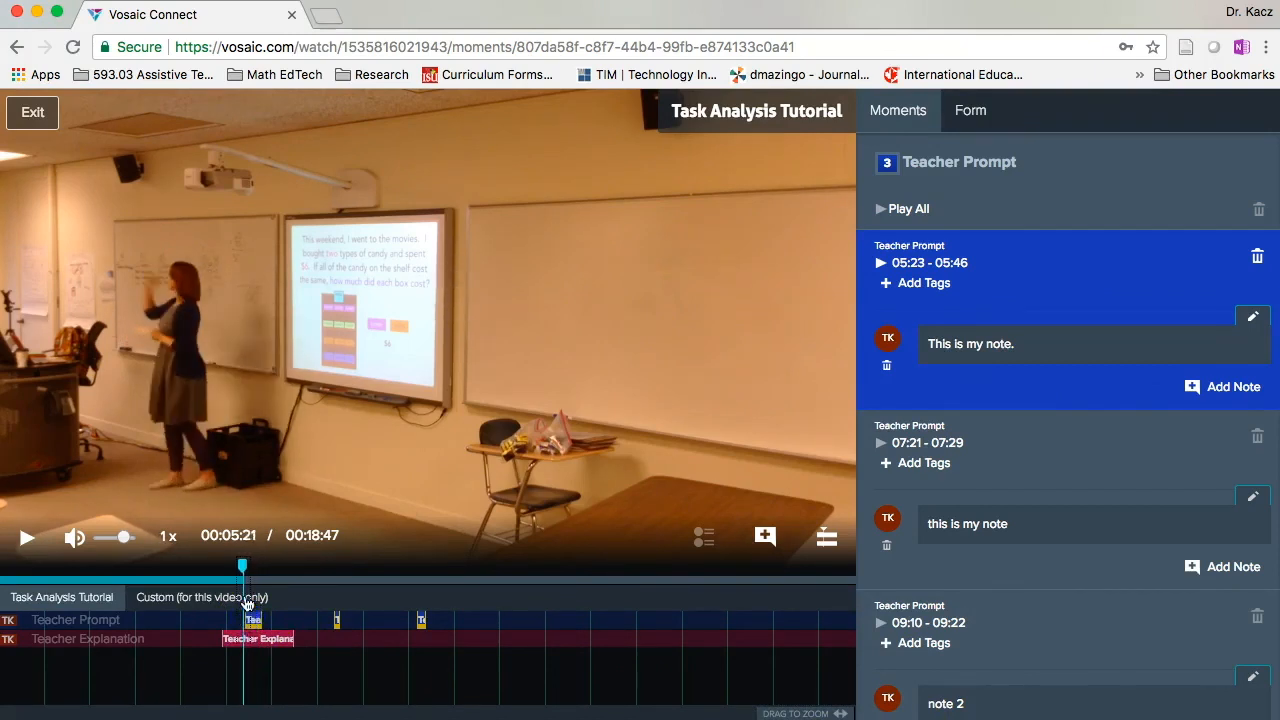
left_click_drag(242, 568, 131, 568)
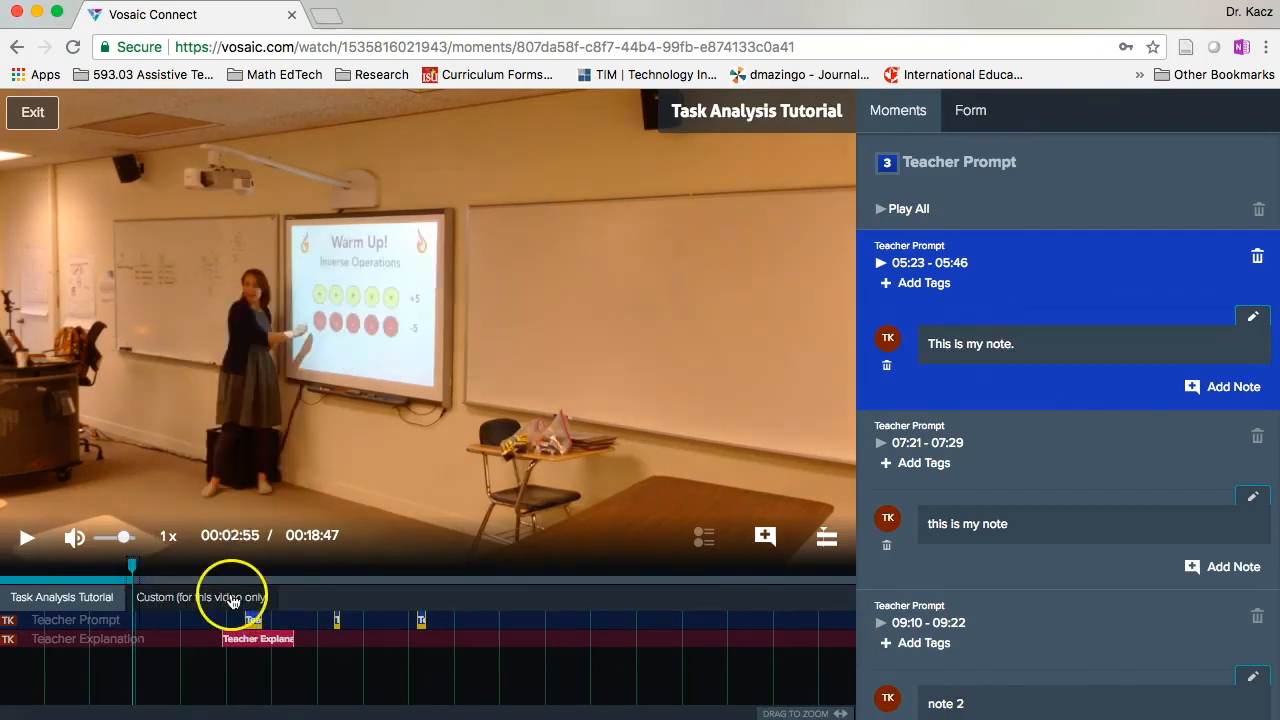
left_click(266, 628)
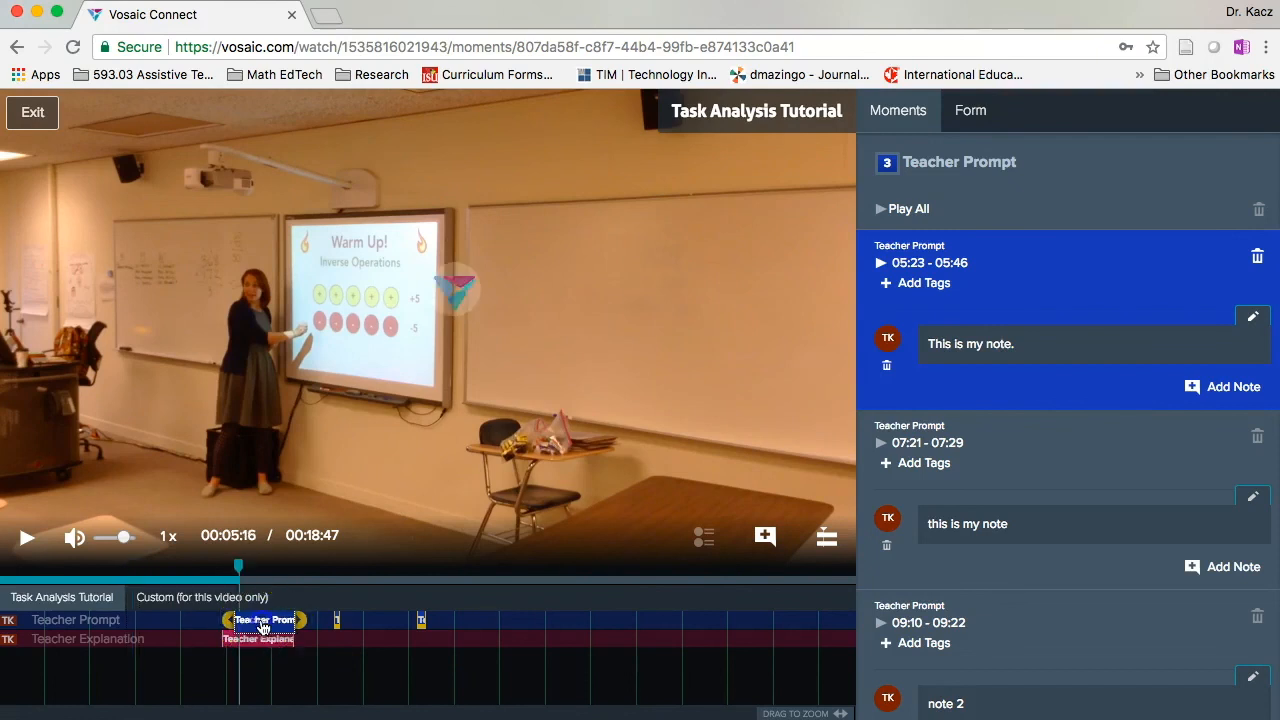
left_click_drag(233, 625, 252, 627)
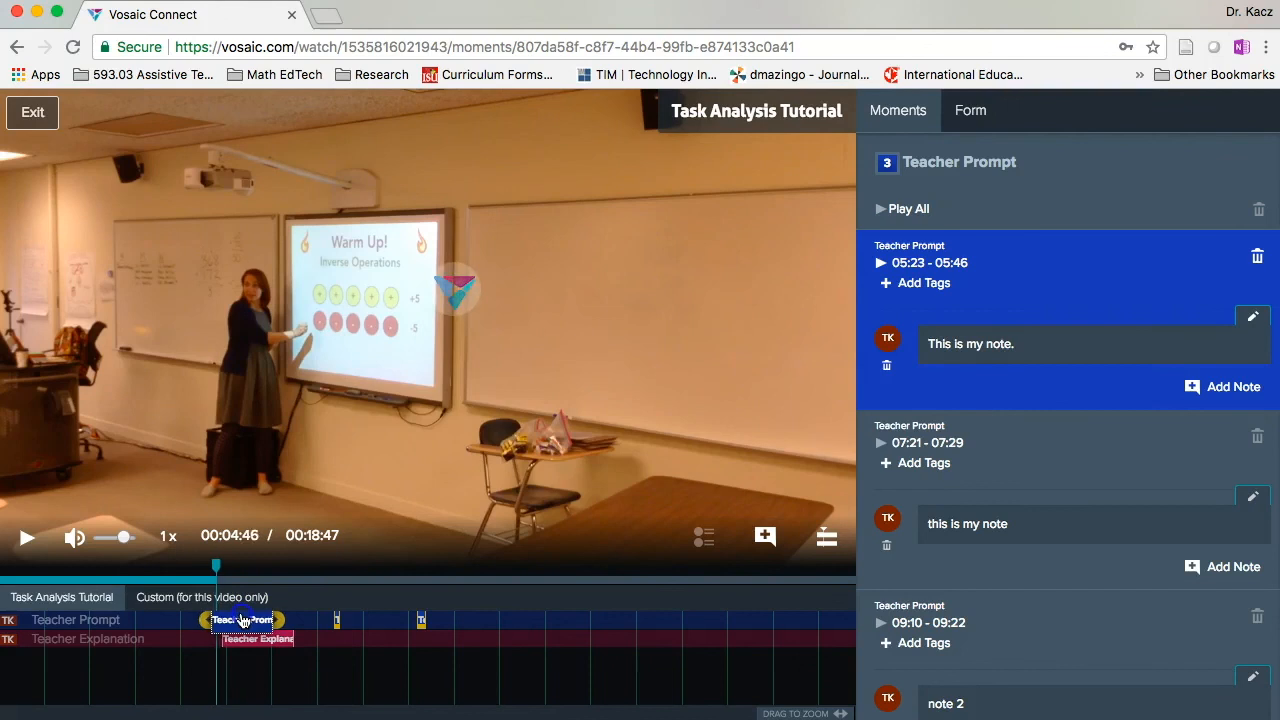
left_click_drag(243, 621, 244, 621)
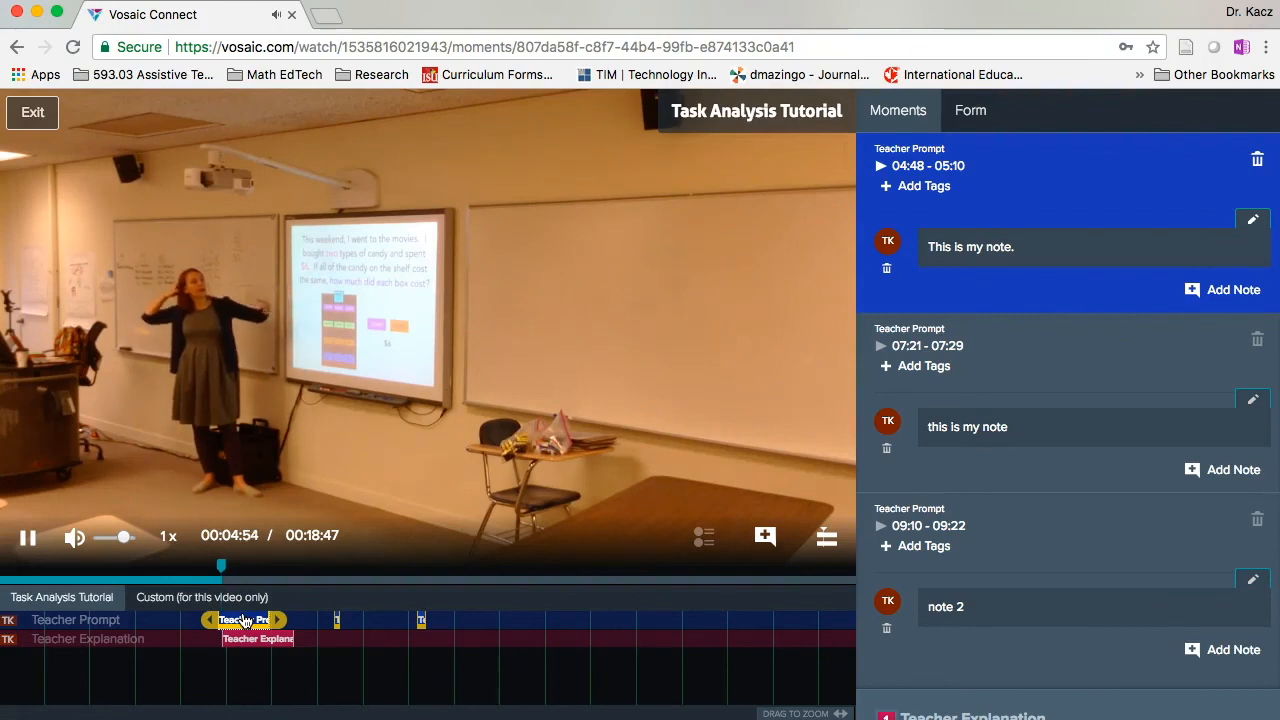
Show the button form, and expand the list of Teacher Prompt moments to check their times and notes.
left_click(966, 112)
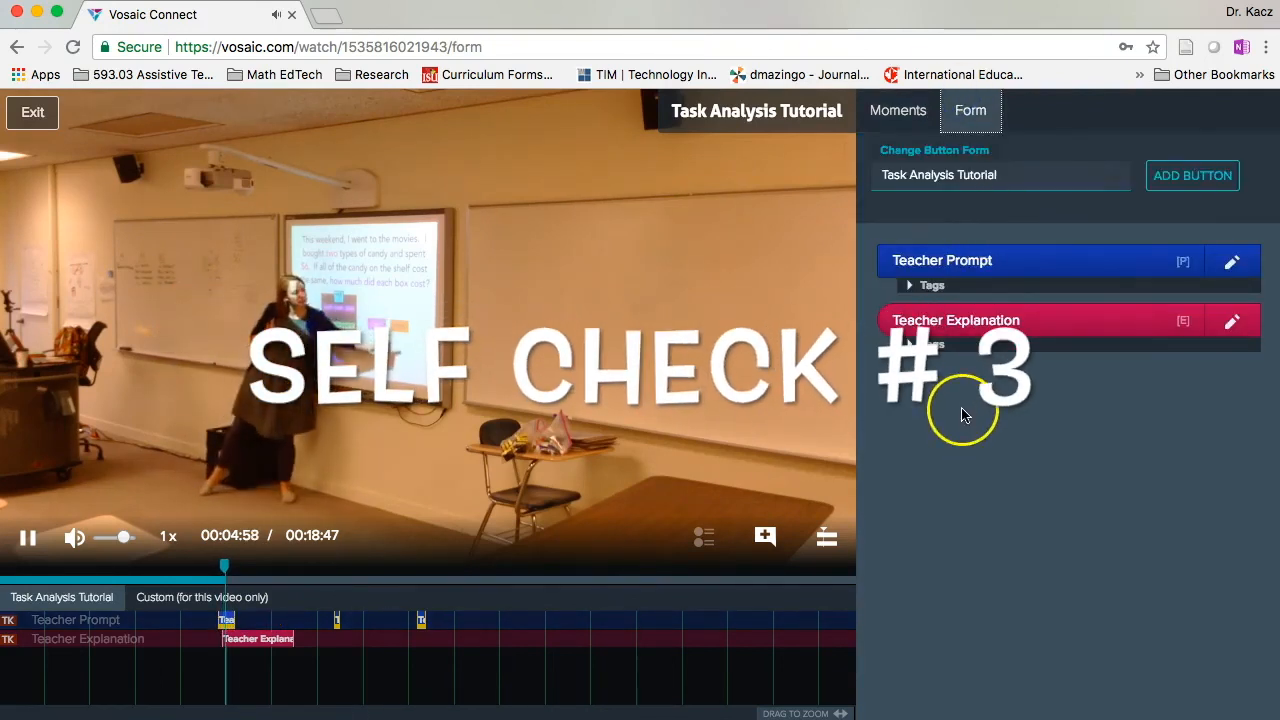
left_click(898, 112)
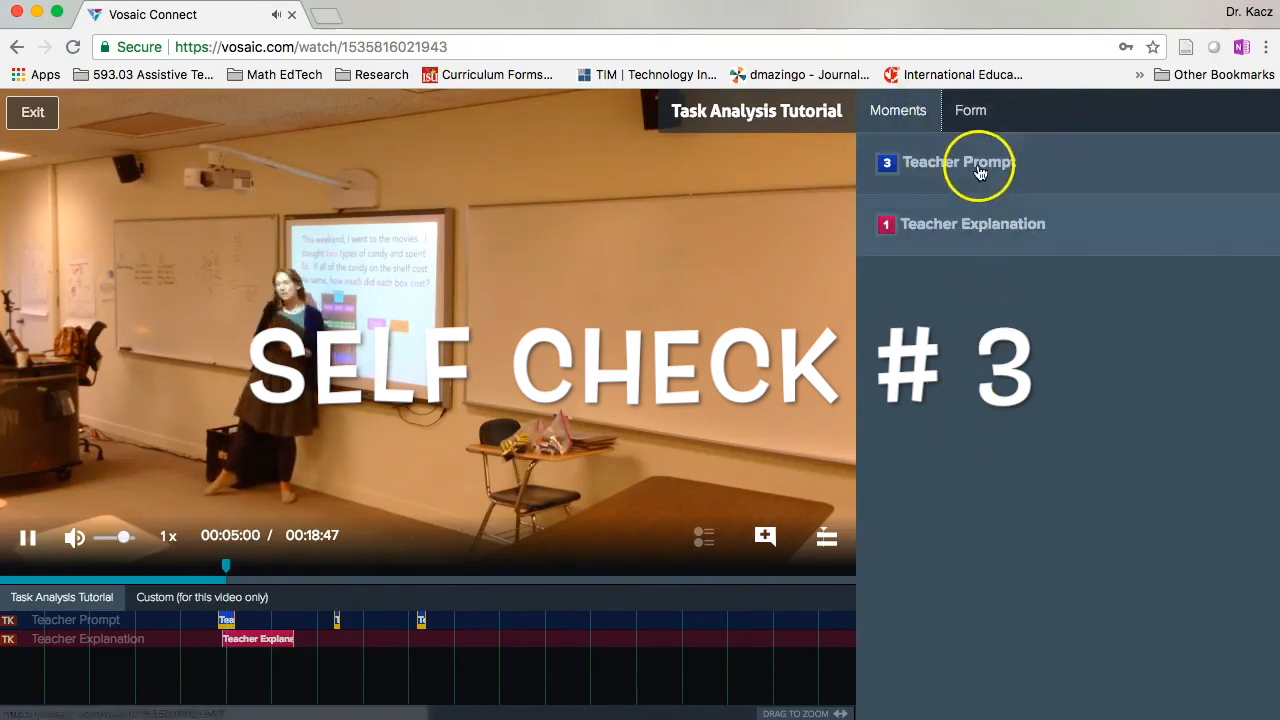
left_click(978, 168)
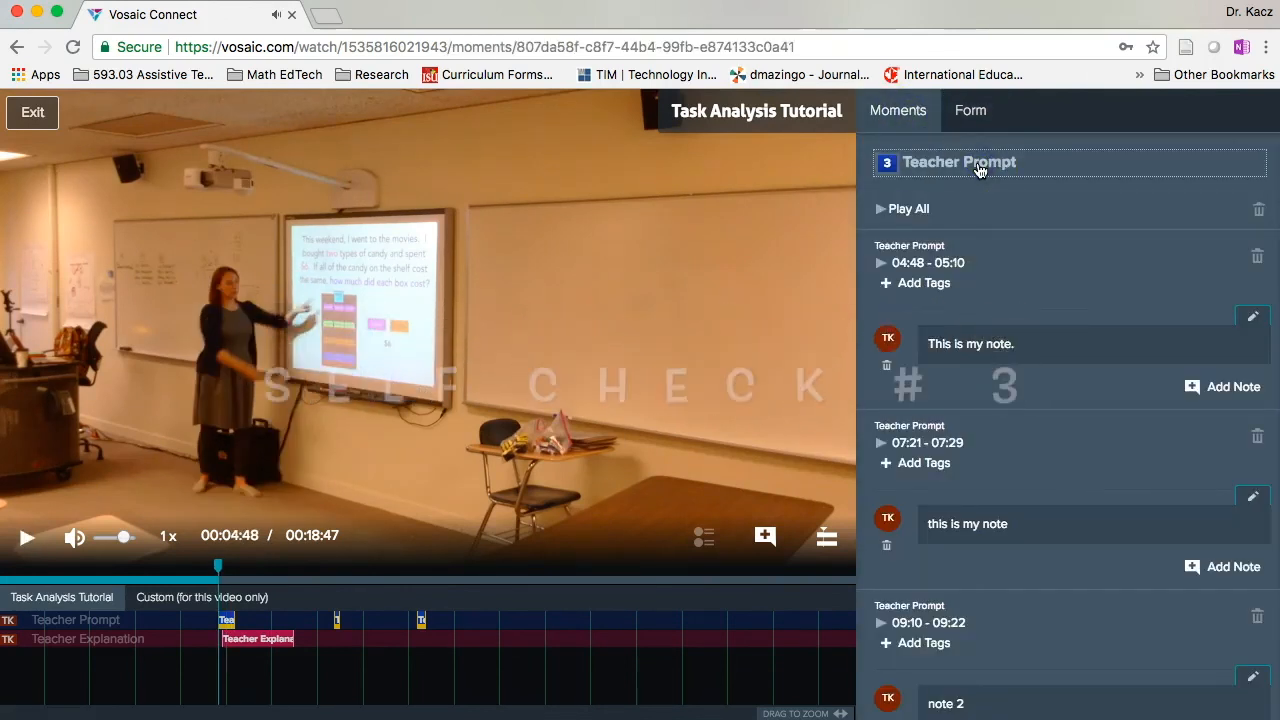